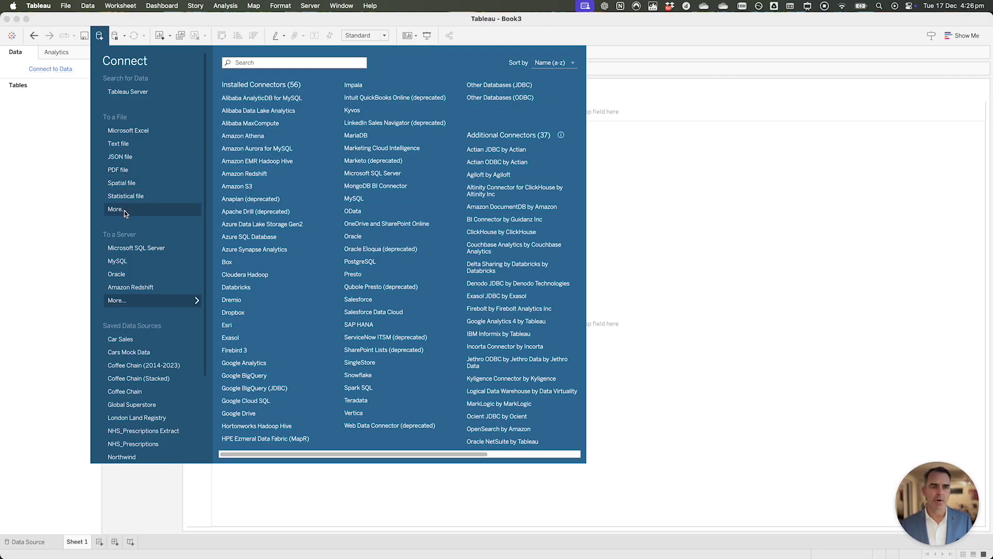
- Connect to the Sample - Superstore workbook and add the Orders table to the canvas
click(124, 210)
click(420, 146)
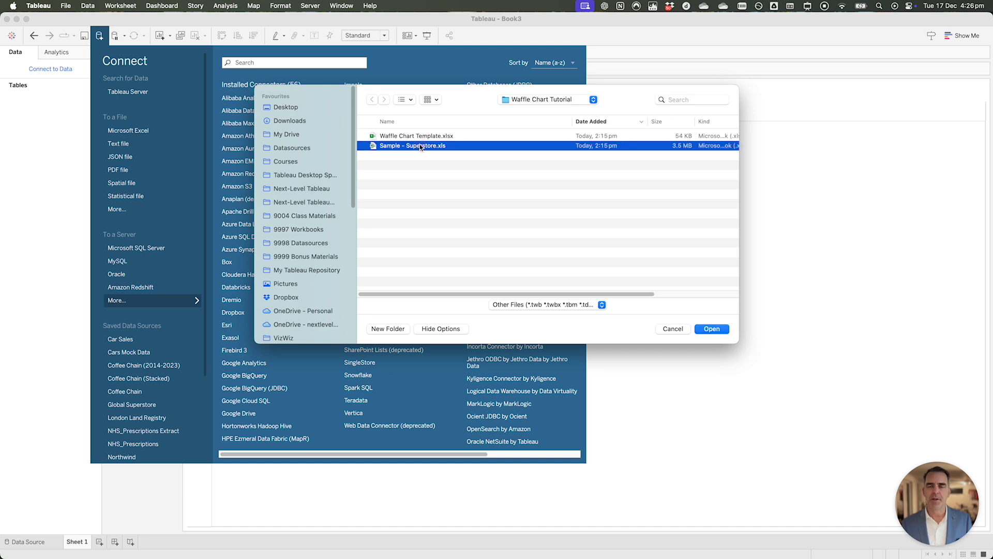
click(712, 329)
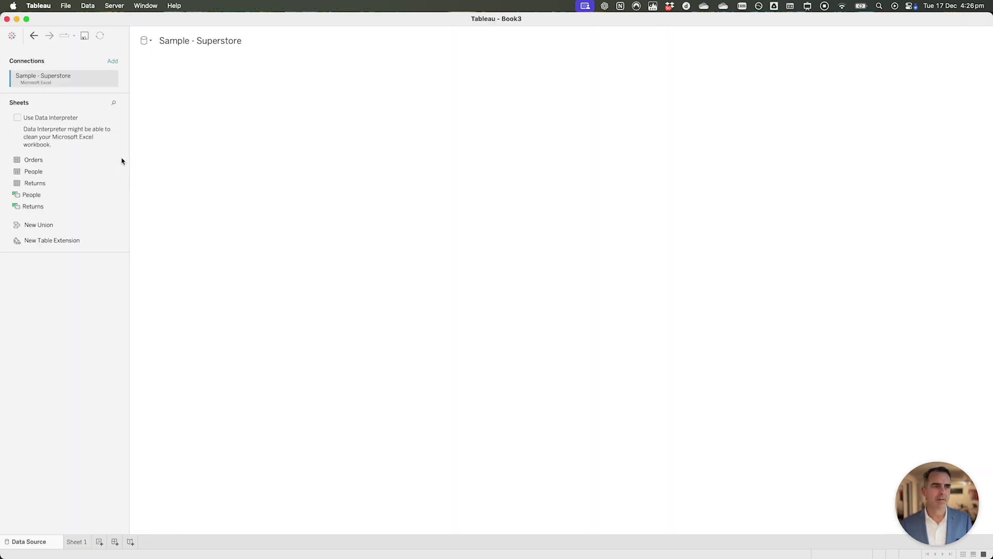
drag(42, 161, 277, 130)
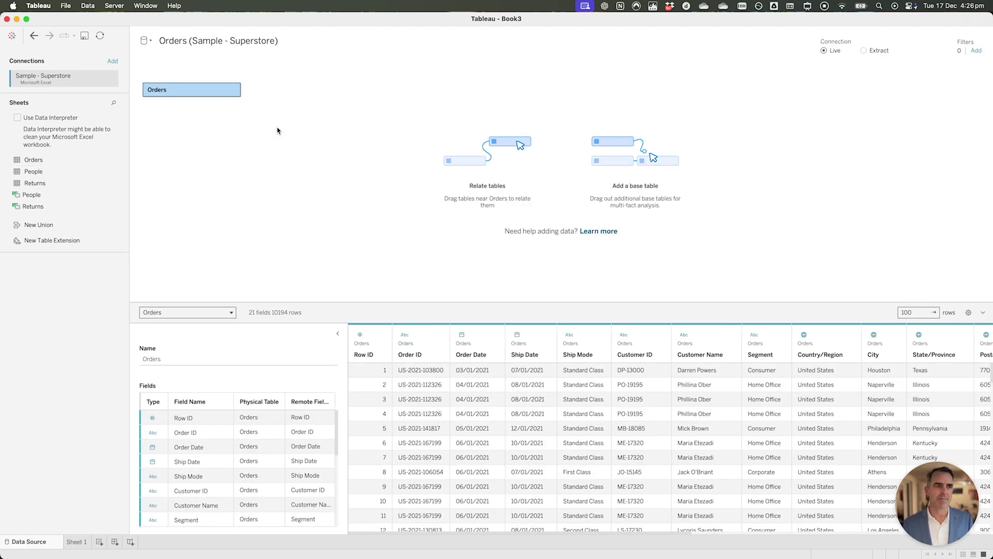
- Add a Waffle Chart Template.xlsx connection and place its Waffle sheet beside Orders
click(113, 62)
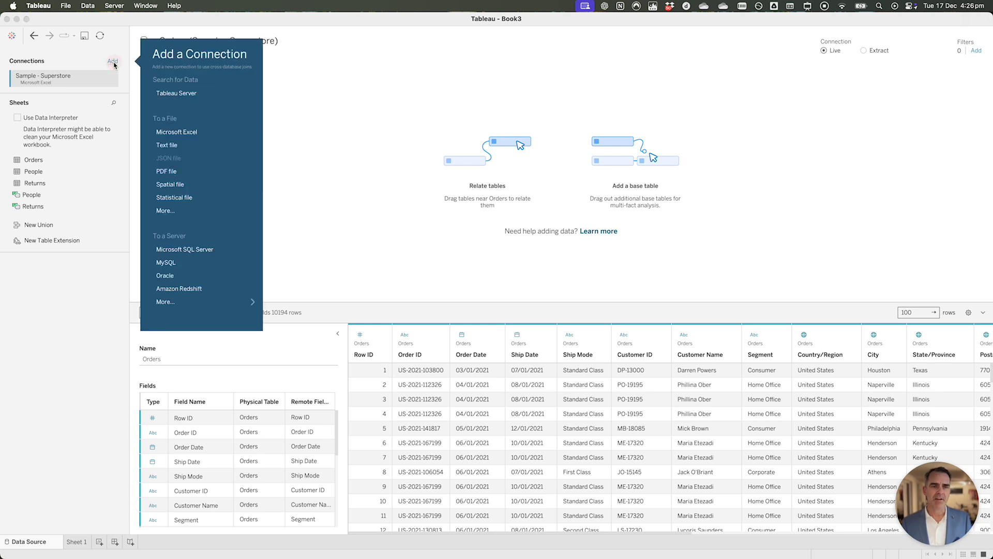
click(175, 211)
click(396, 135)
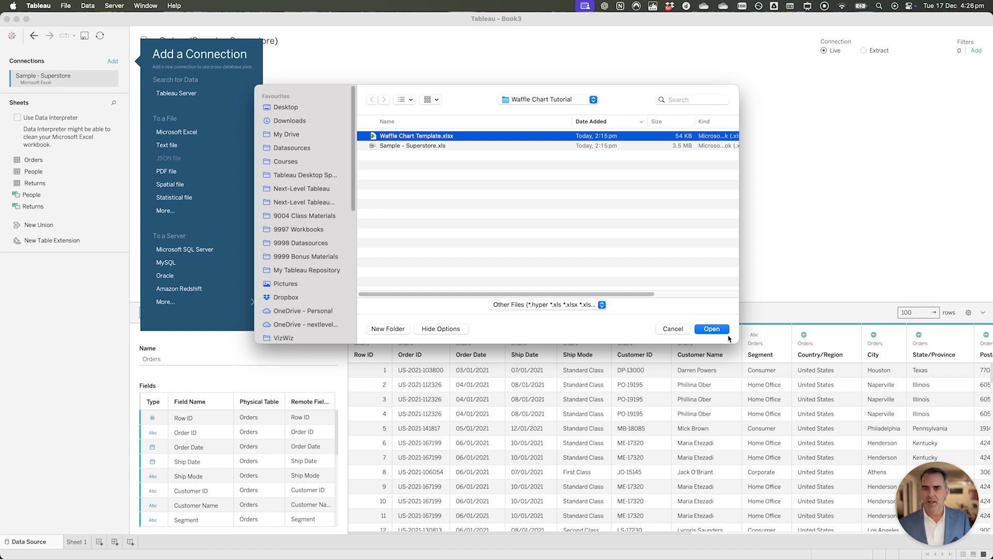
click(724, 331)
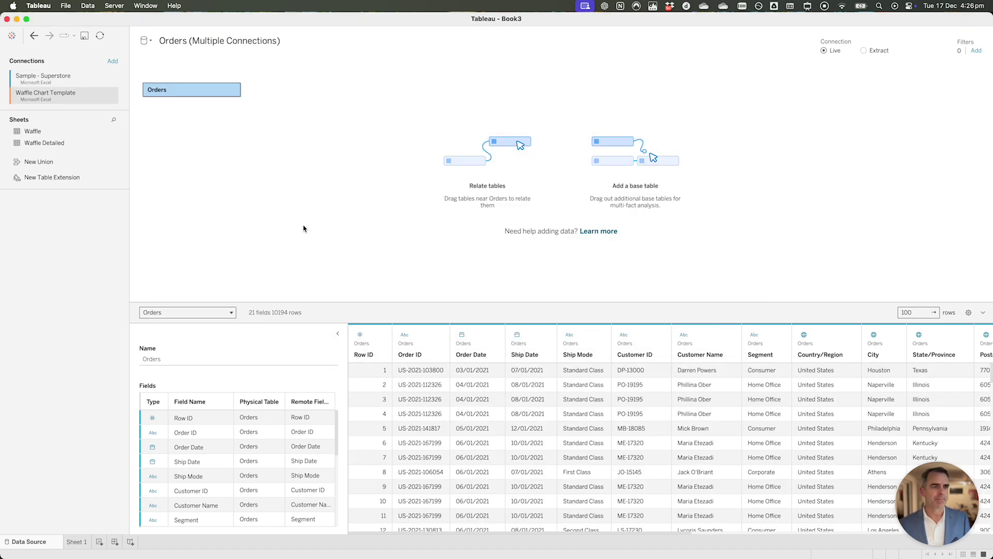
drag(39, 133, 282, 114)
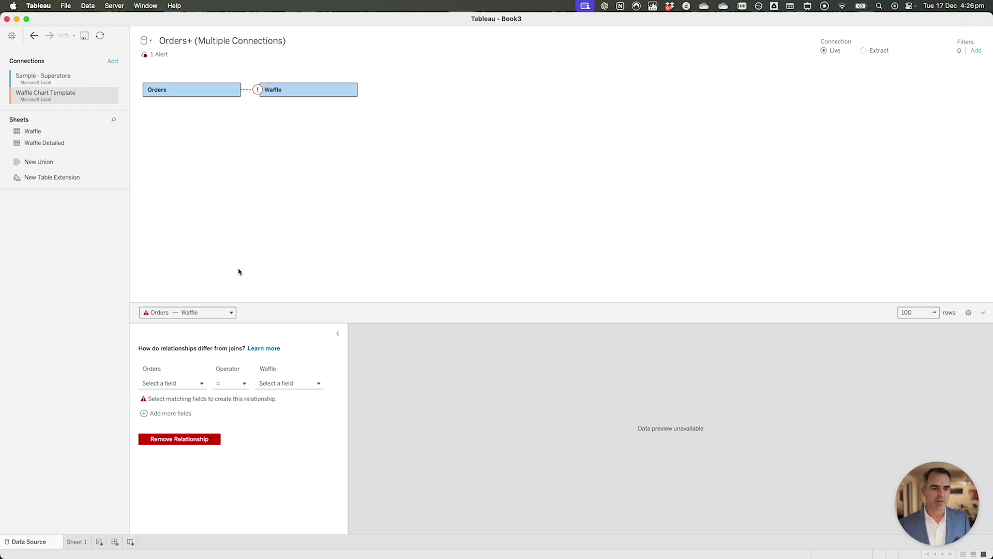
- Relate Orders and Waffle with a constant relationship calculation of 1 on each side
click(173, 384)
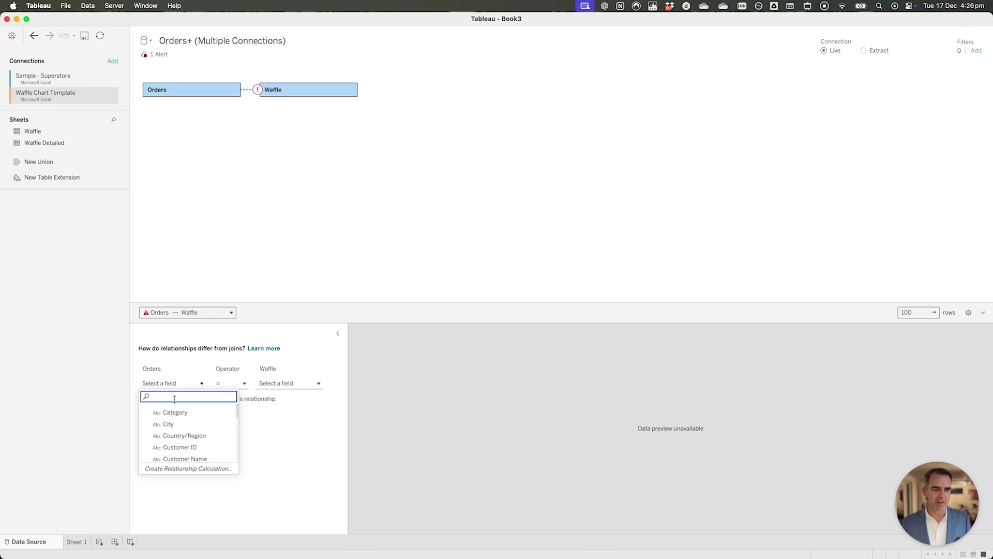
click(171, 468)
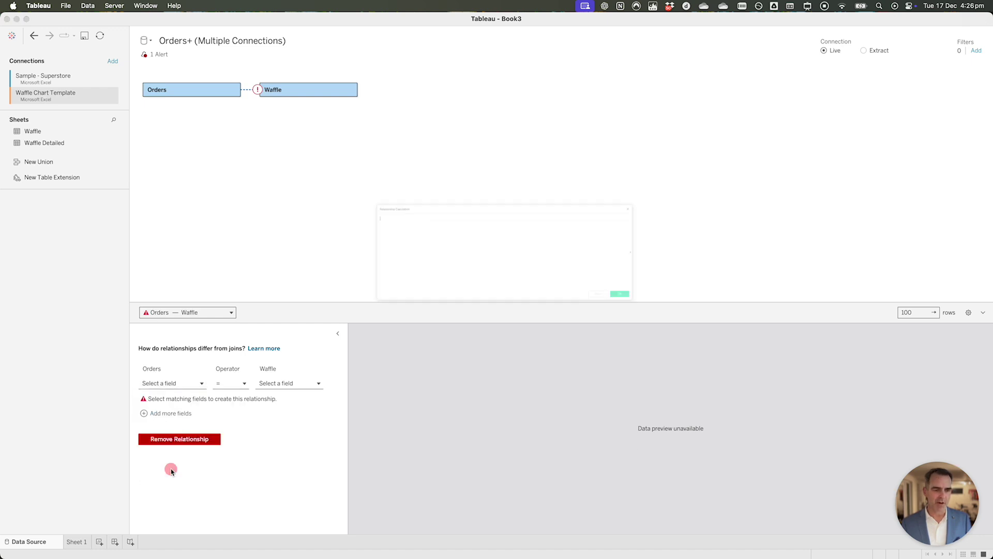
text('1')
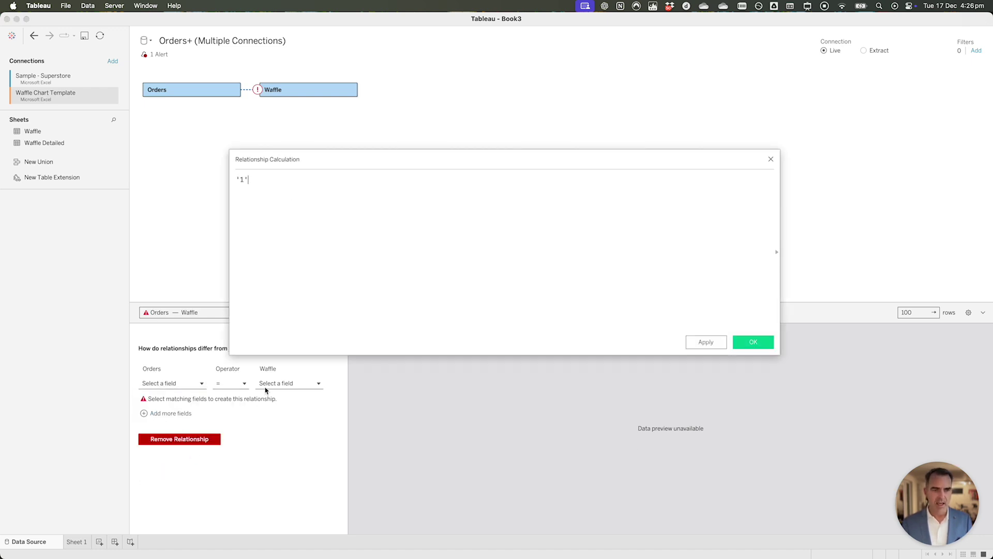
click(753, 343)
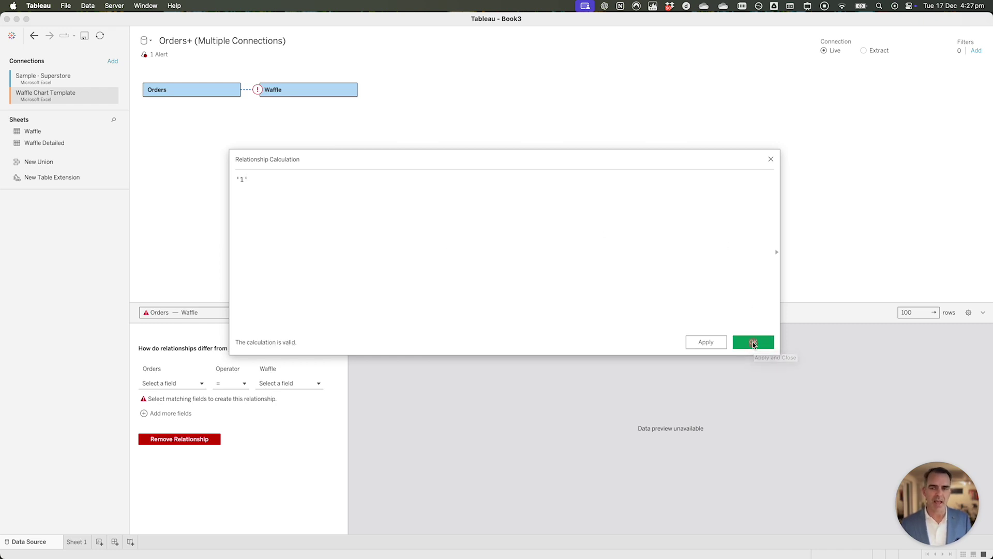
click(276, 383)
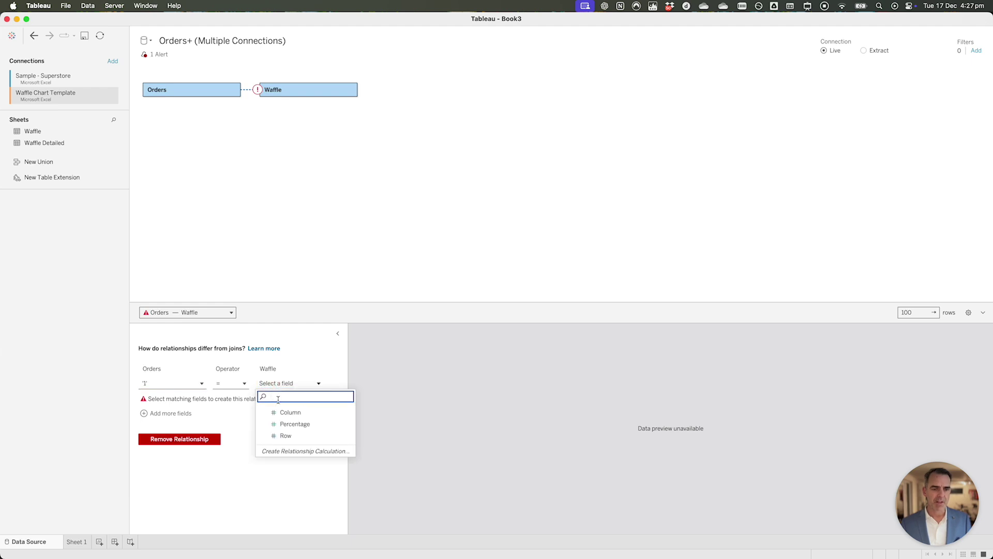
click(289, 451)
text('1')
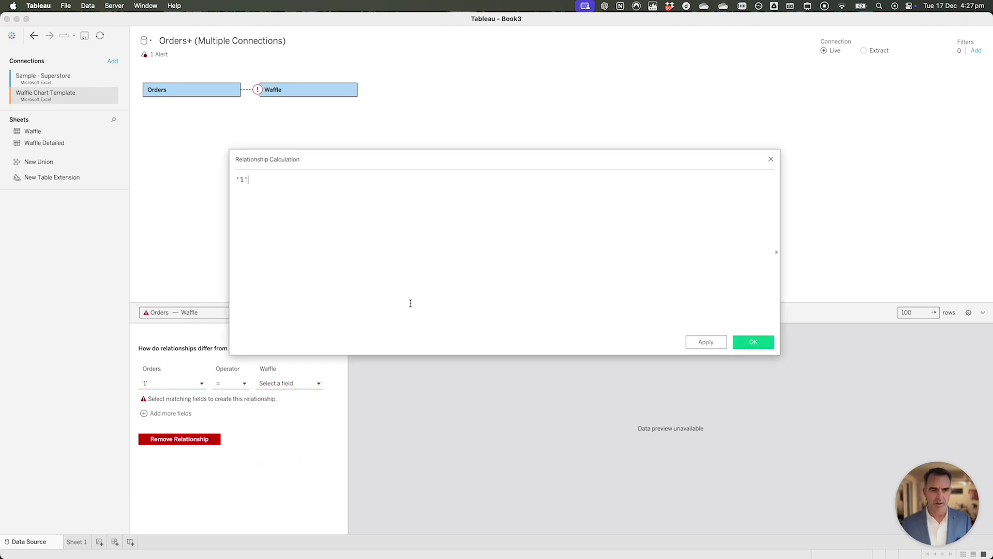
click(762, 344)
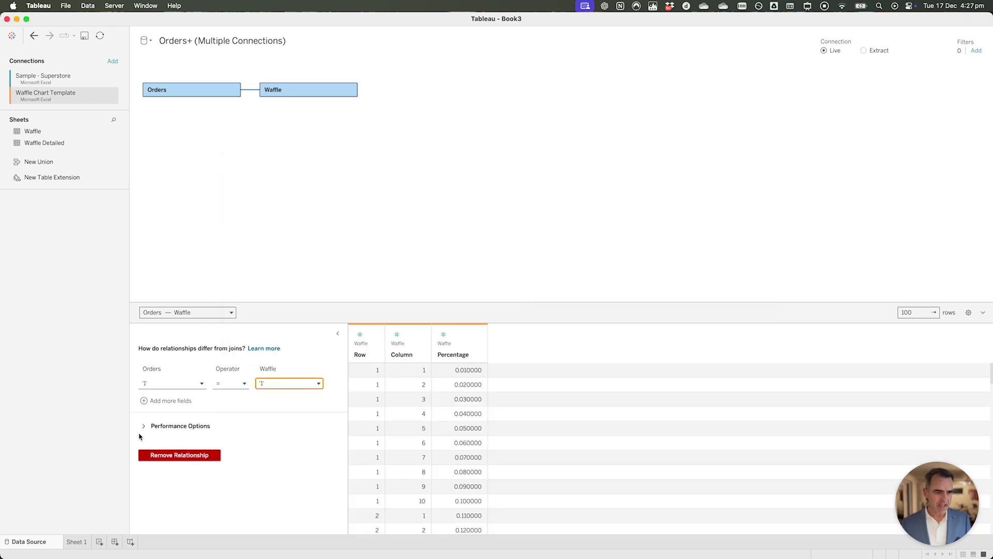
- Set Waffle's cardinality to One under Performance Options, then go to Sheet 1
click(145, 428)
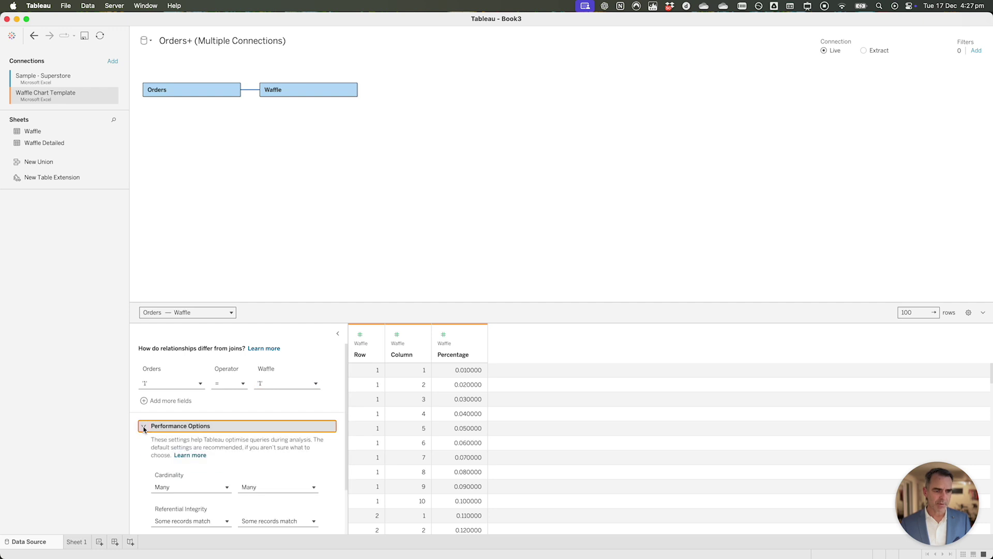
mouse_move(268, 490)
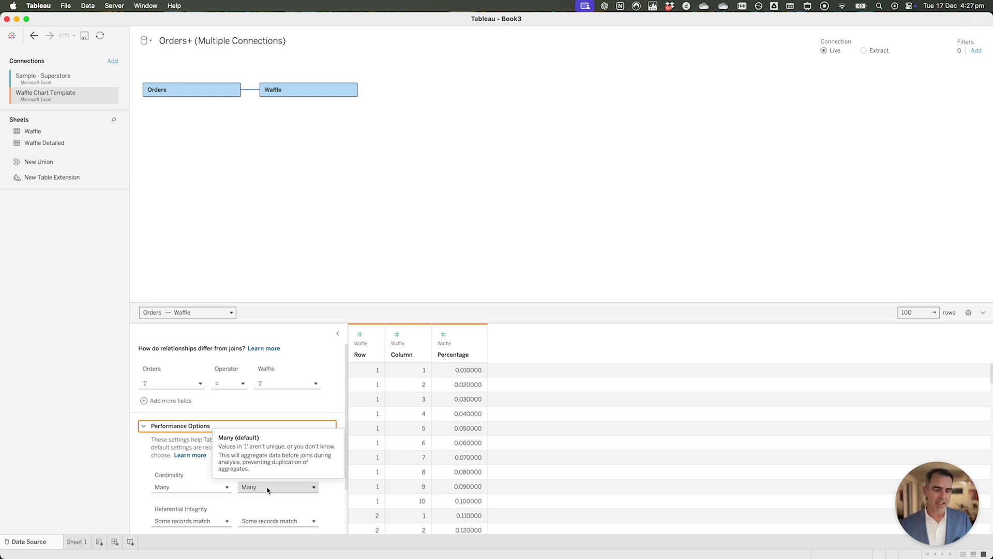
click(268, 489)
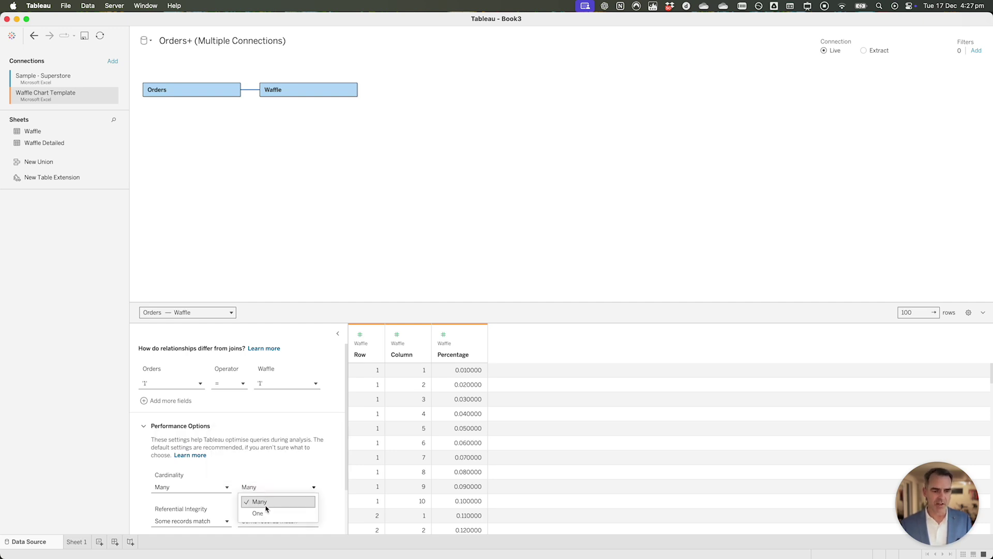
click(265, 513)
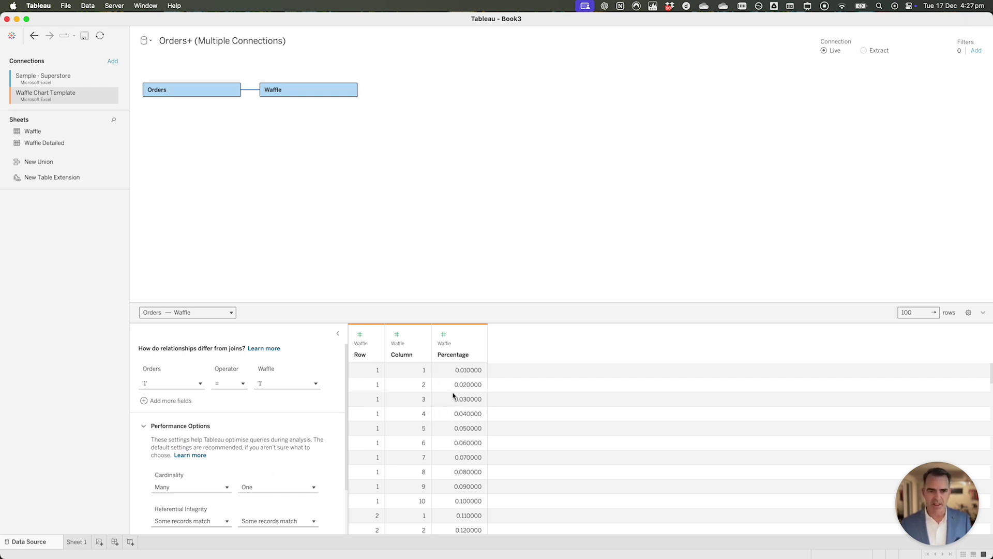
click(78, 541)
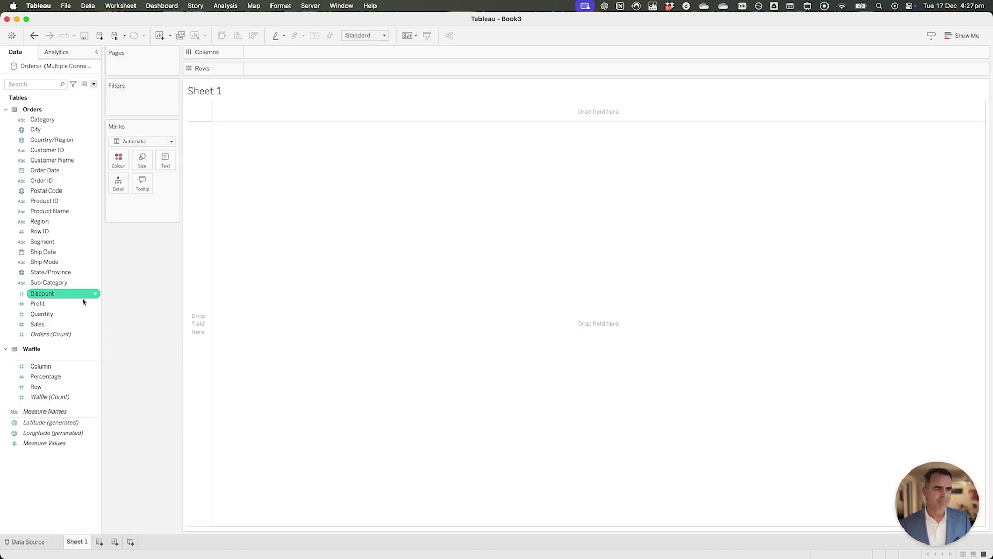
- Convert the Column, Percentage and Row fields to dimensions
click(54, 368)
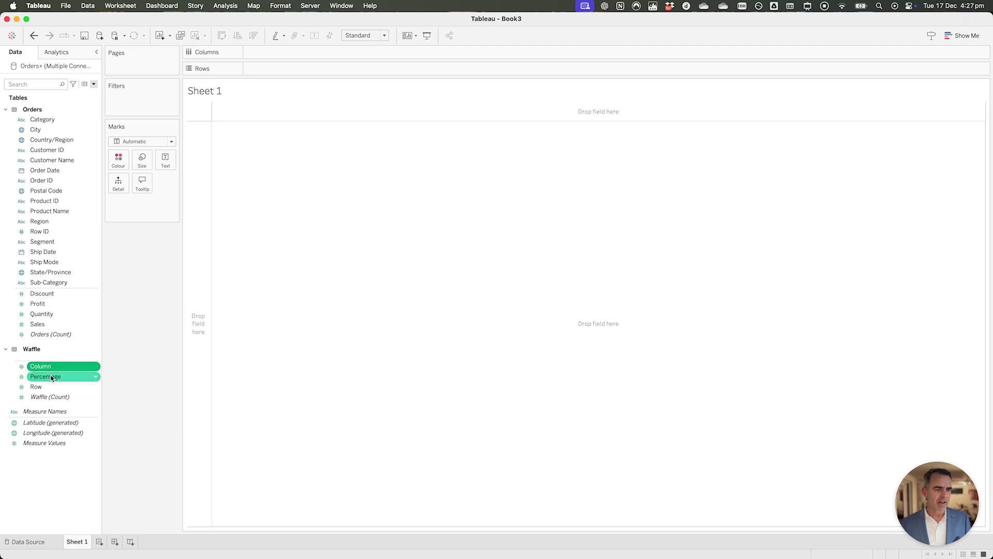
super+click(52, 377)
super+click(49, 389)
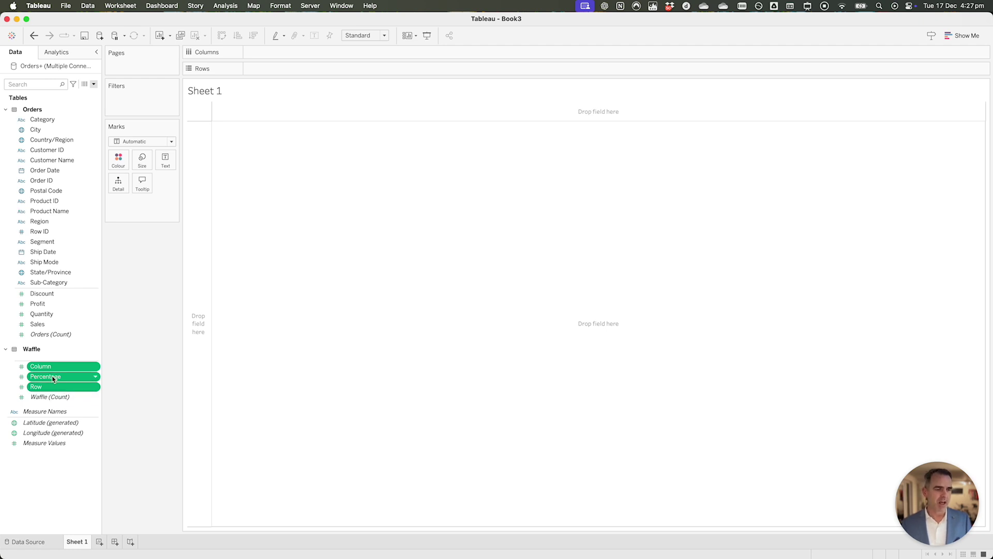
right_click(51, 376)
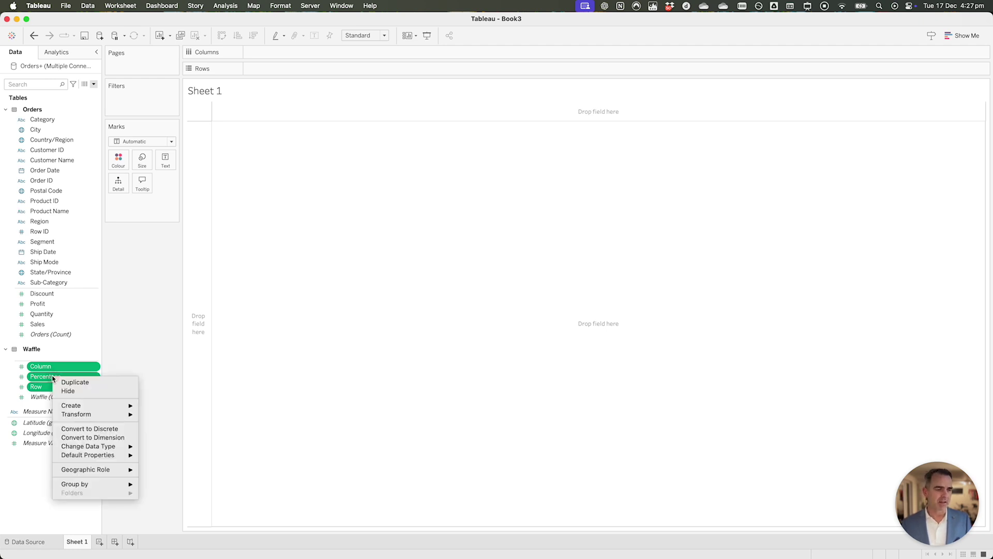
click(90, 437)
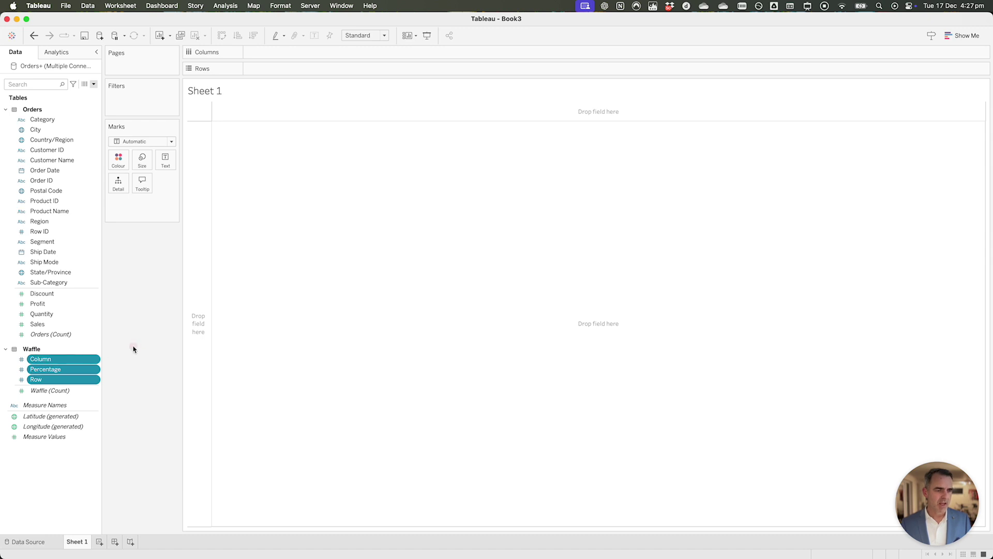
- Test a Column-by-Row grid, then list the four regions on Rows
click(40, 358)
drag(41, 359, 290, 52)
click(46, 369)
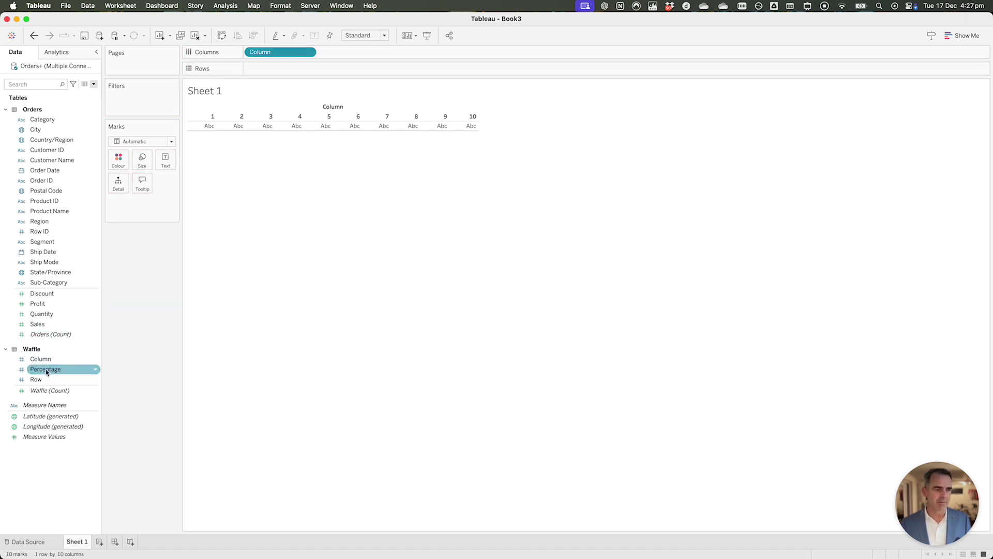
drag(35, 379, 274, 69)
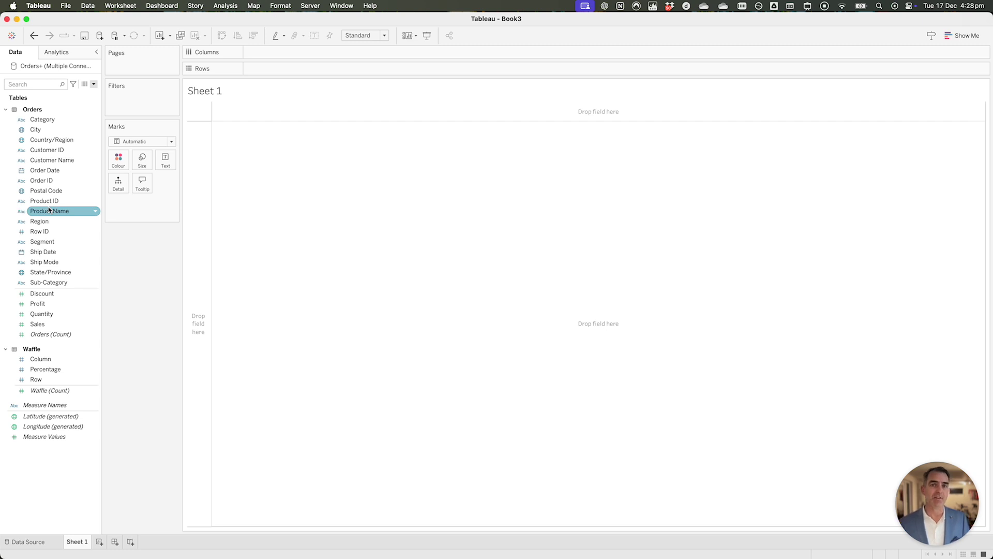
drag(48, 221, 195, 210)
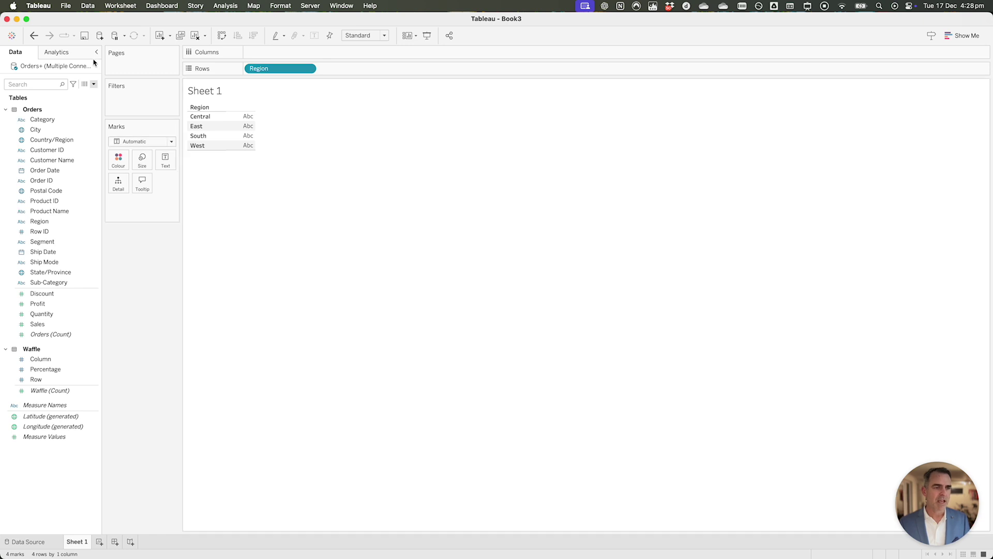
- Start a calculated field named % of Total Sales with SUM([Sales])
click(95, 84)
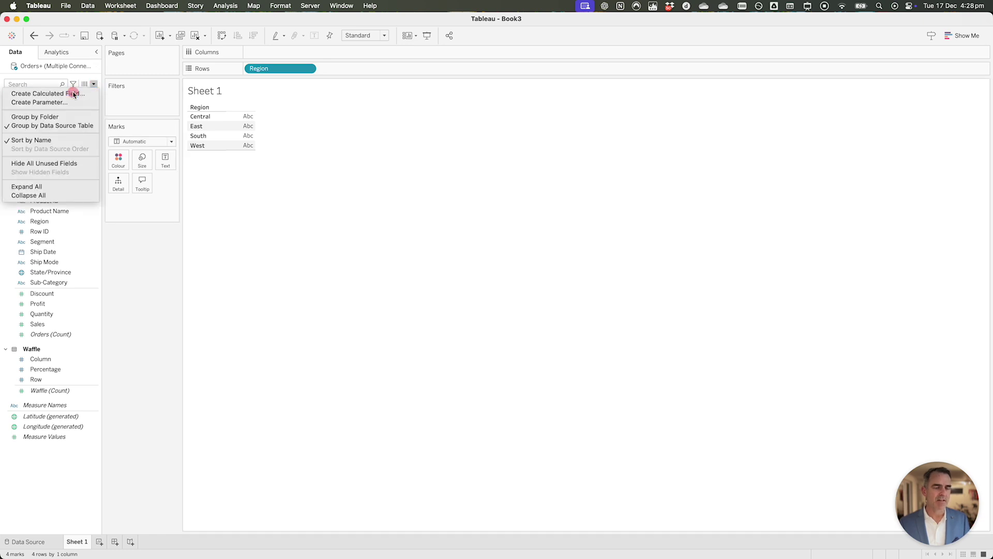
click(73, 91)
text(% of Total Sales)
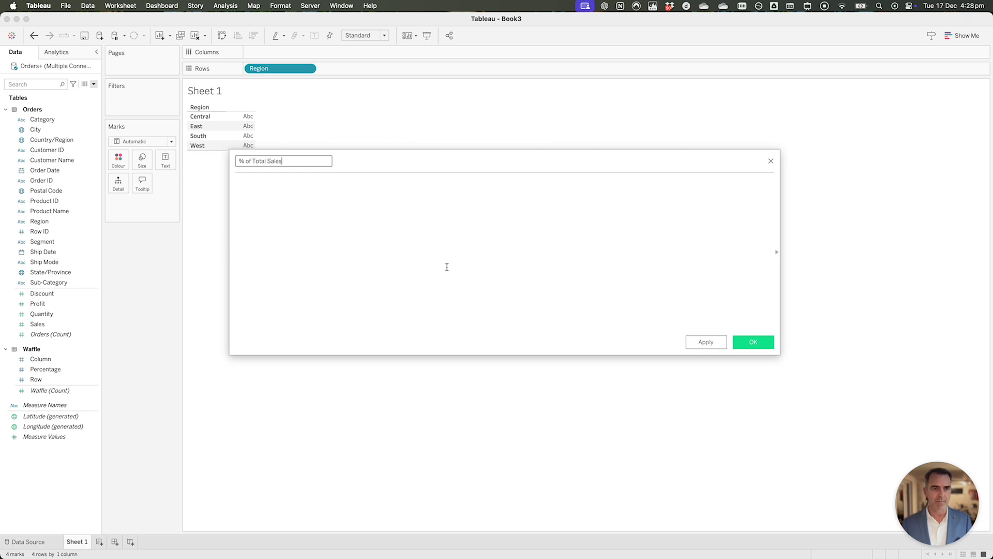
click(447, 267)
text(sum)
key(Return)
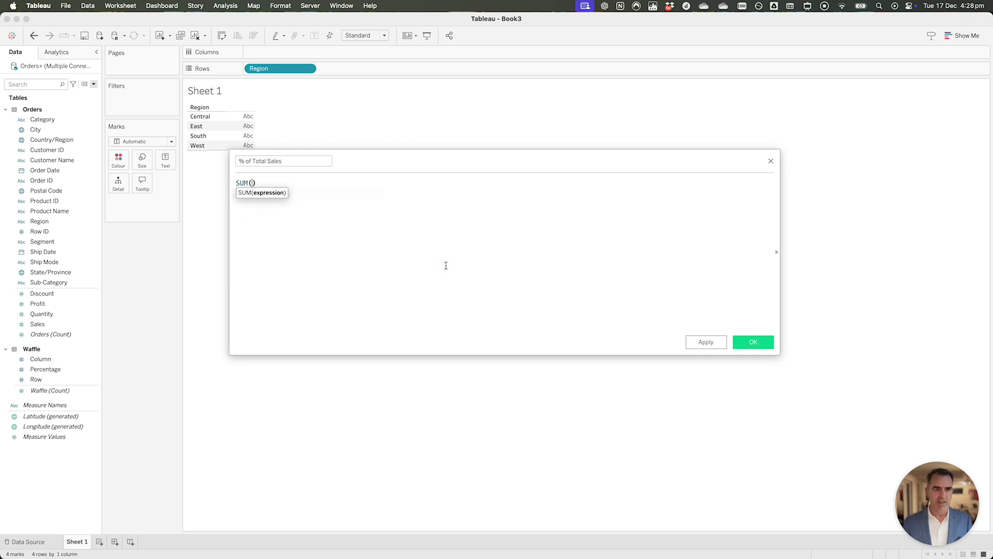
text([Sales)
key(Return)
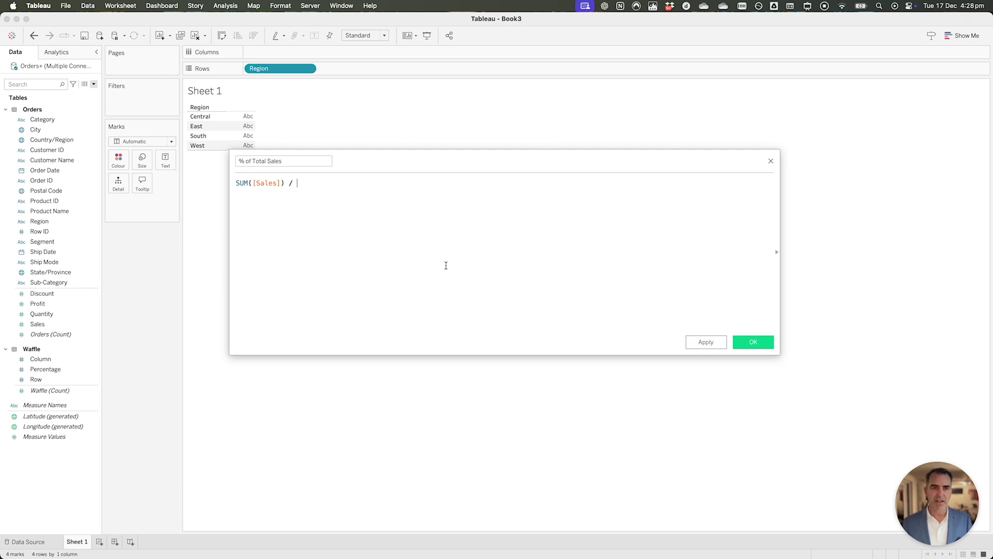
- Divide it by the overall total, SUM({ SUM([Sales]) })
text(/ )
text(sum)
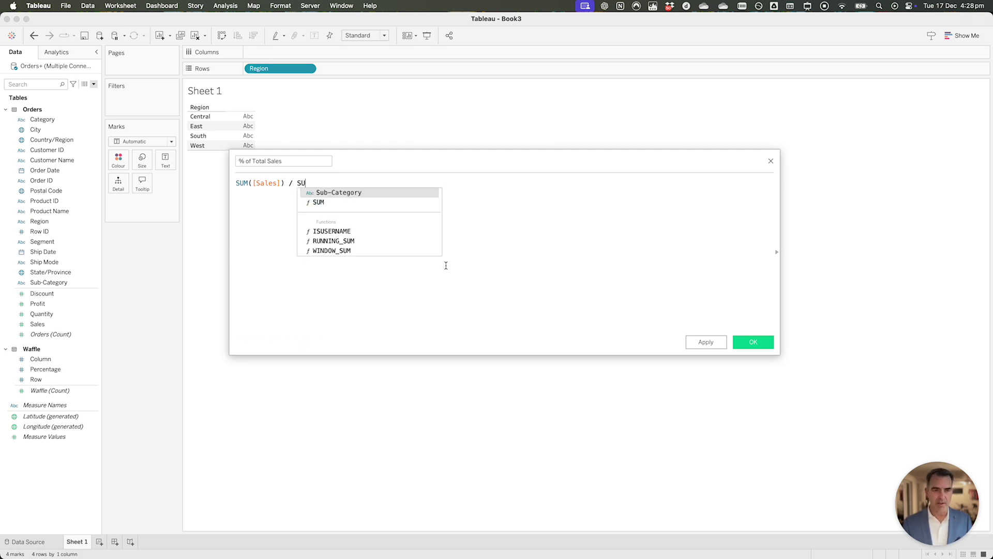
key(Return)
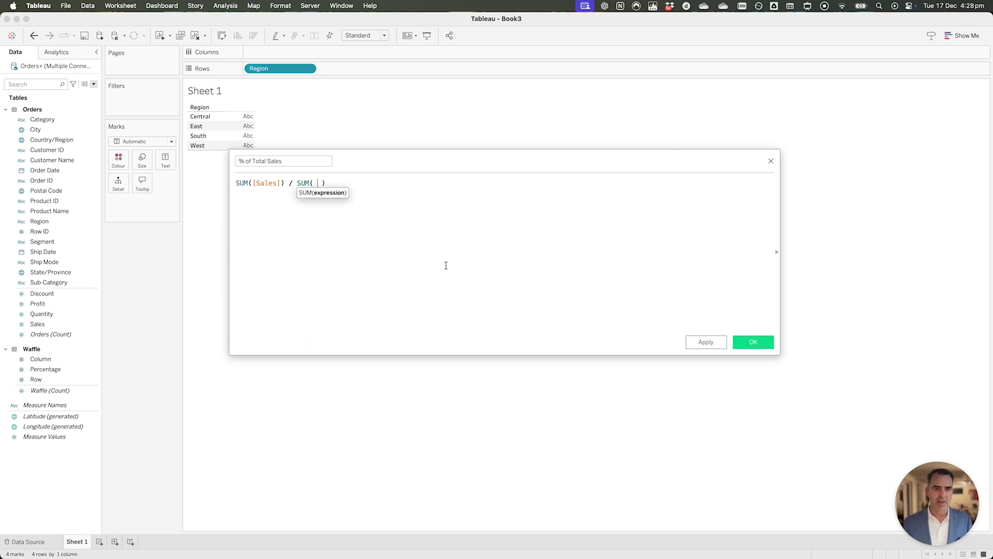
text({)
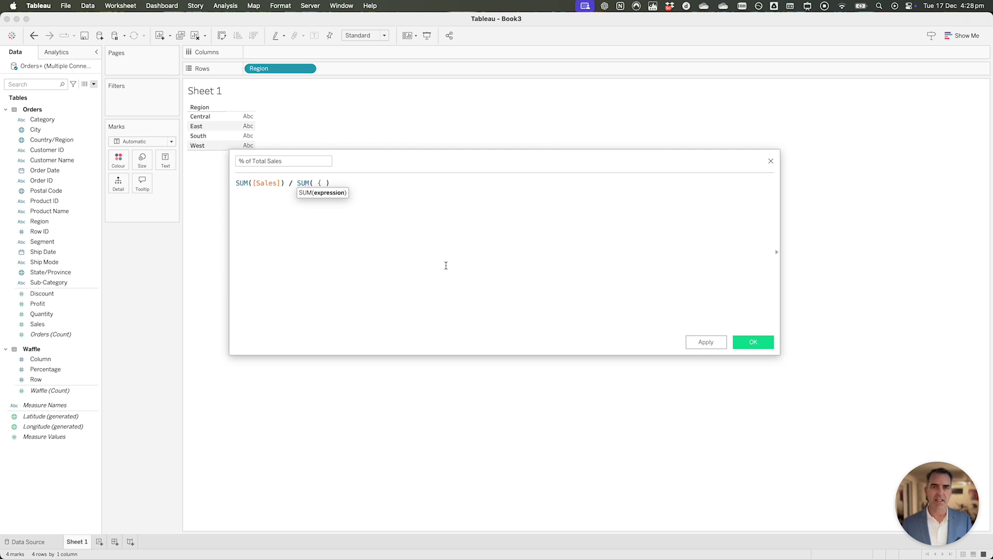
text( sum)
key(Return)
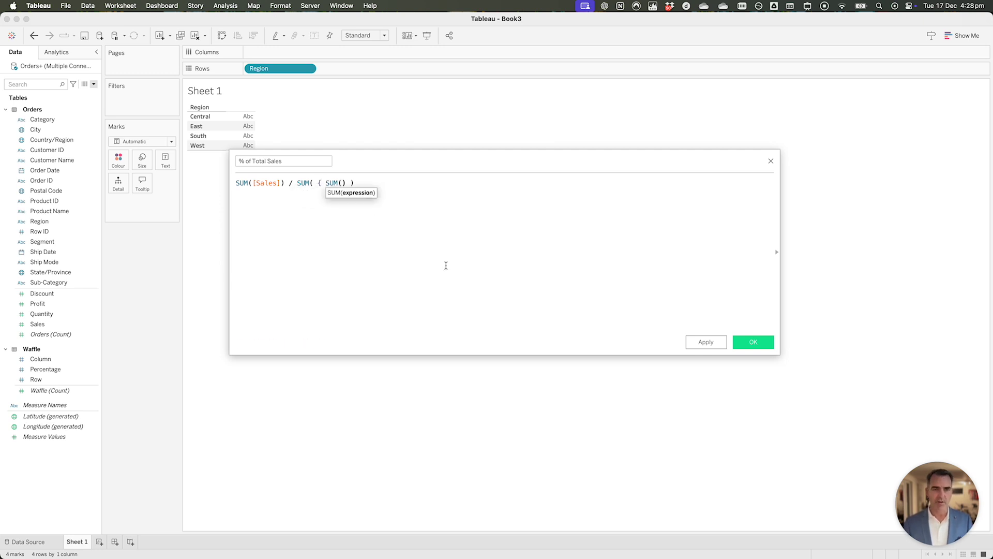
text(sal)
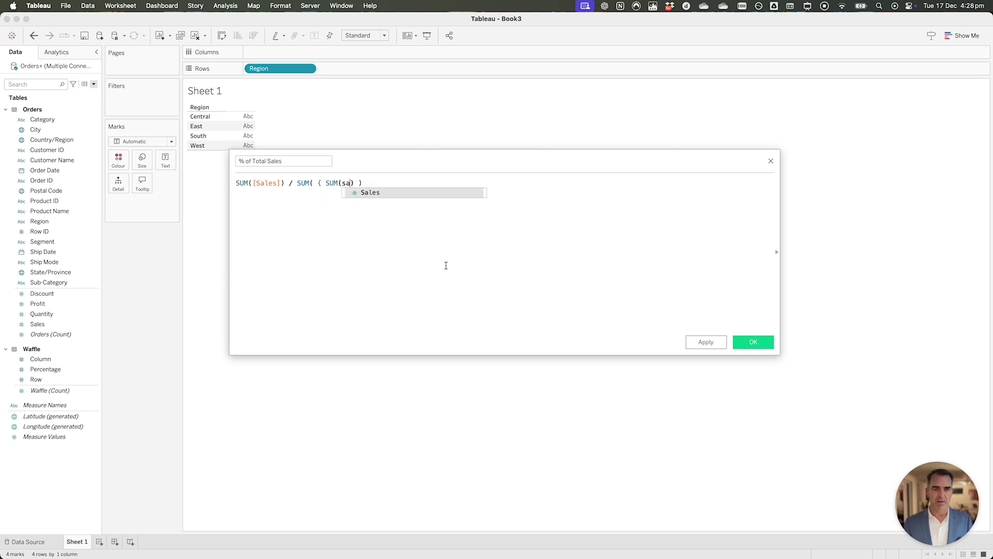
key(Return)
key(Left)
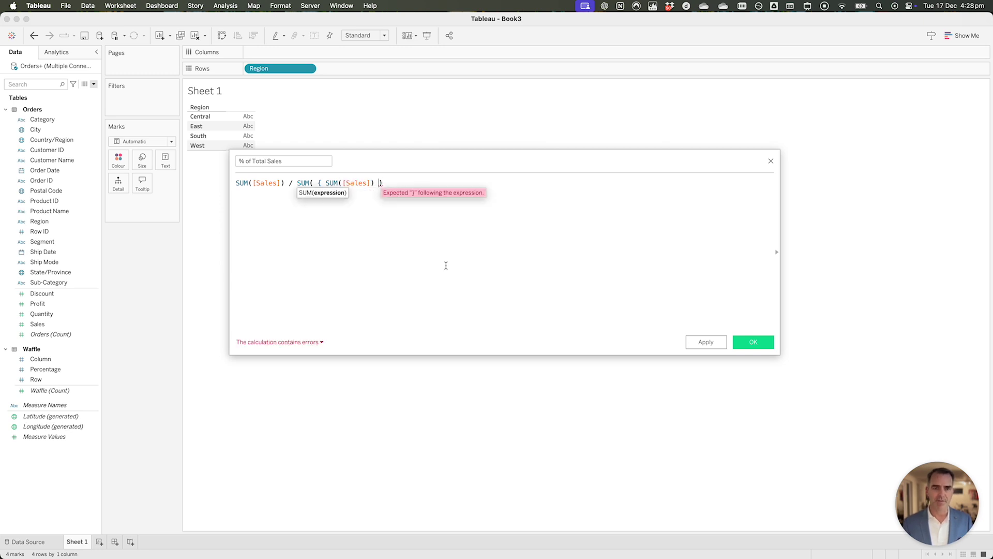
text(})
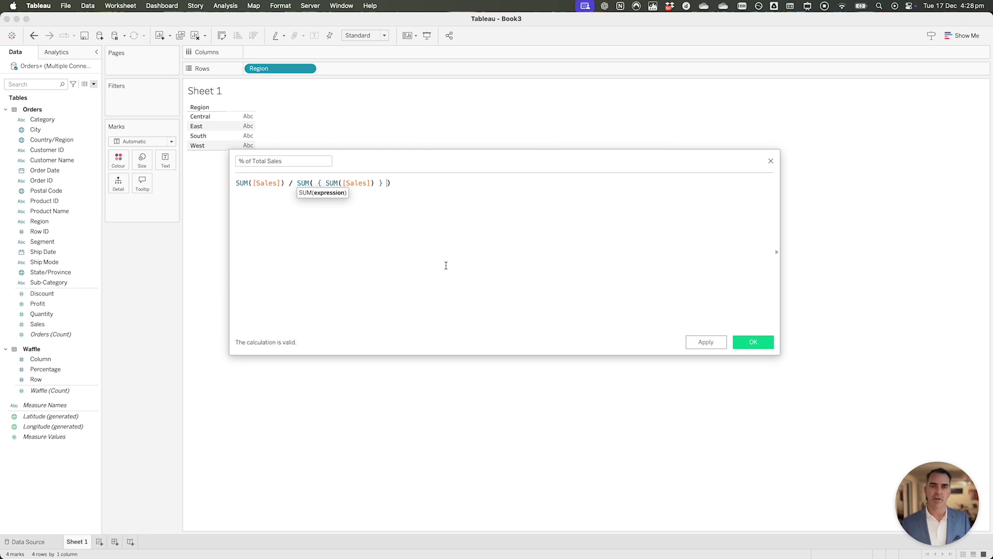
- Wrap the formula in ROUND(..., 2) and save the field
drag(317, 183, 386, 182)
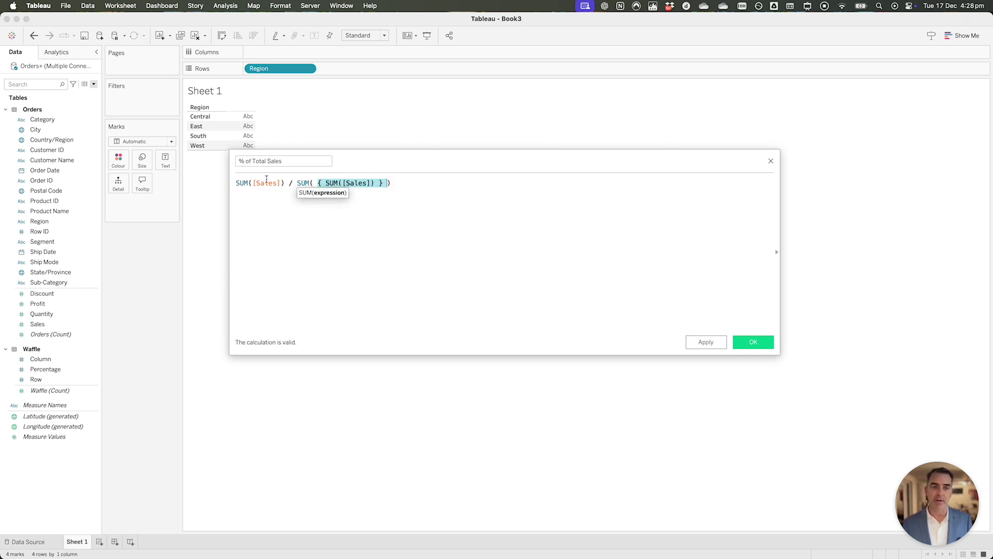
key(Up)
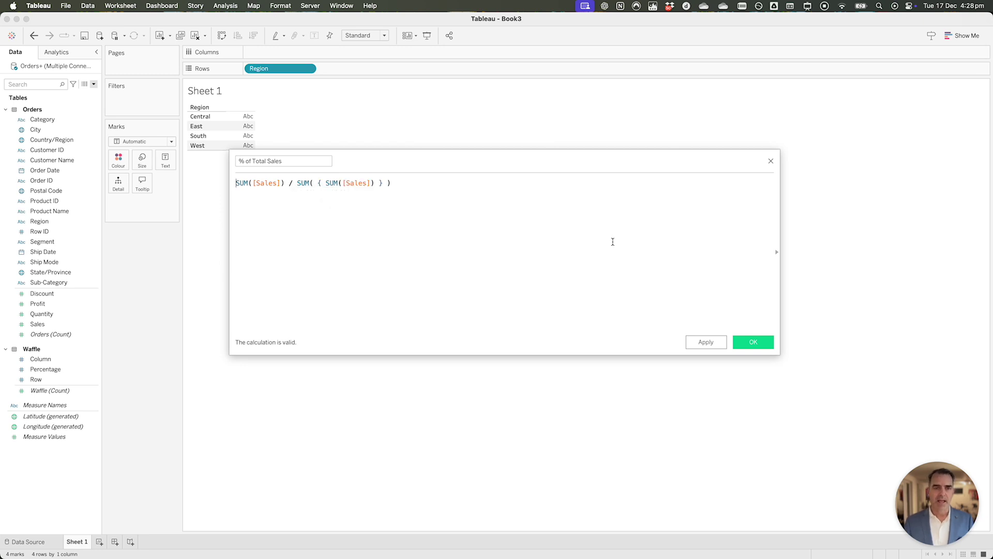
text(ROUND()
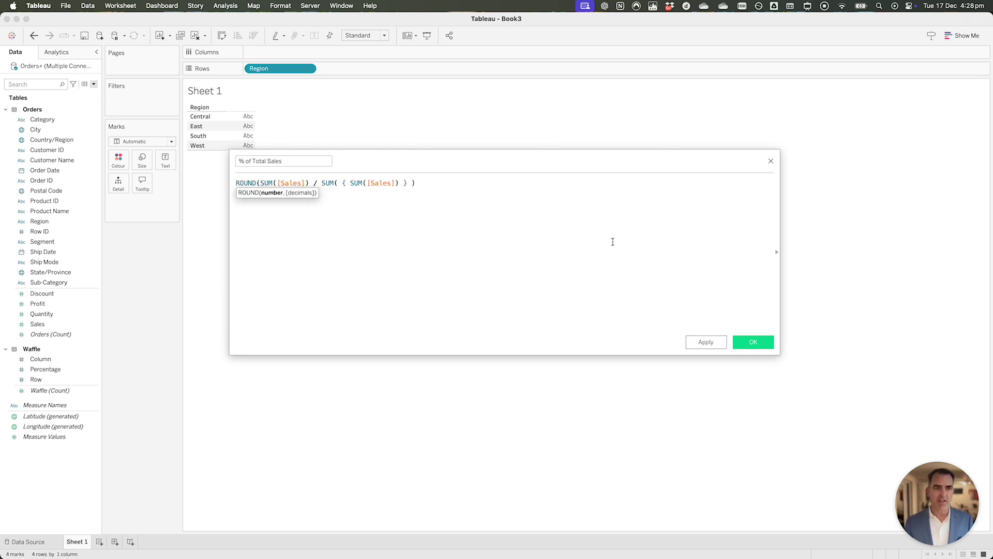
key(Down)
text(,2))
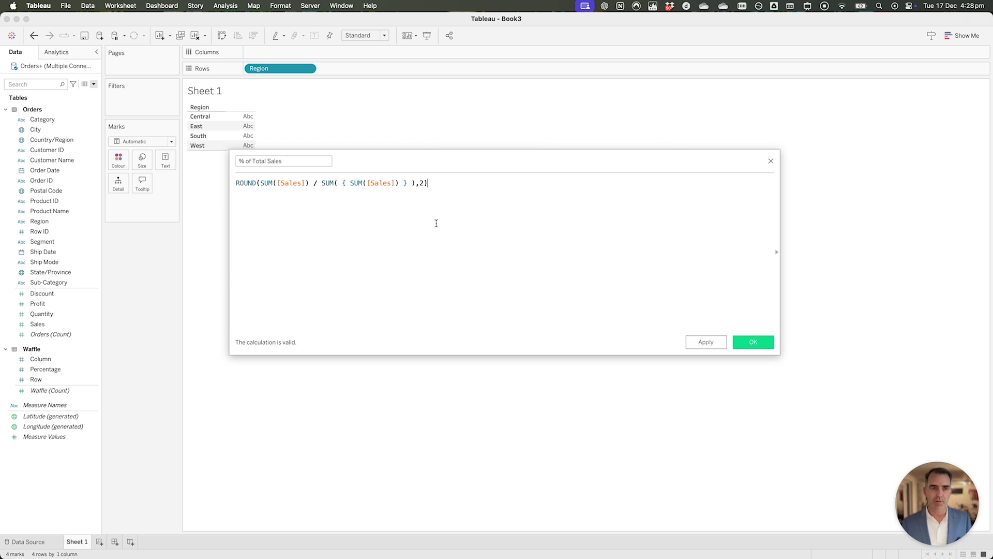
click(751, 344)
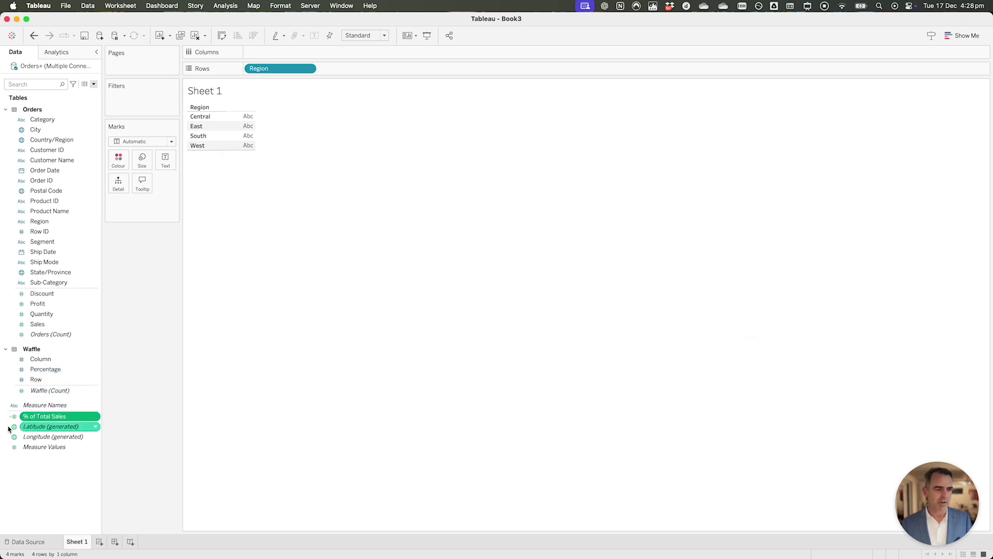
- Format % of Total Sales as a 0-decimal percentage, label regions with it, and add Sheet 2
right_click(44, 417)
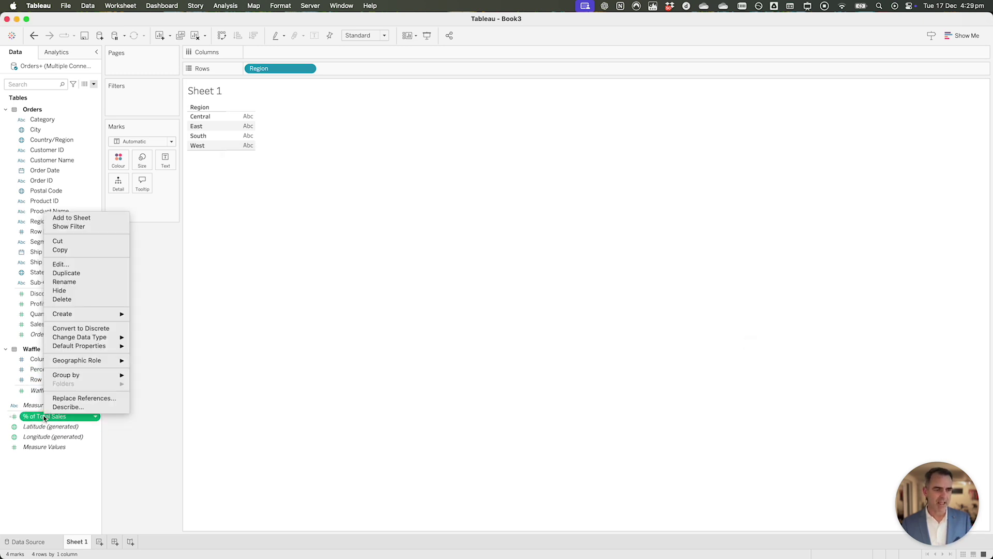
mouse_move(100, 344)
mouse_move(167, 368)
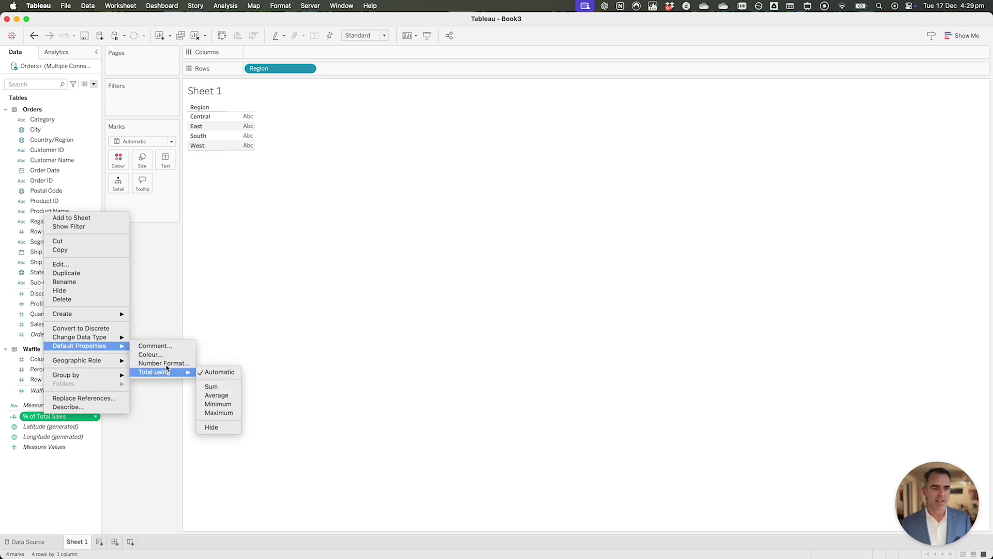
click(165, 362)
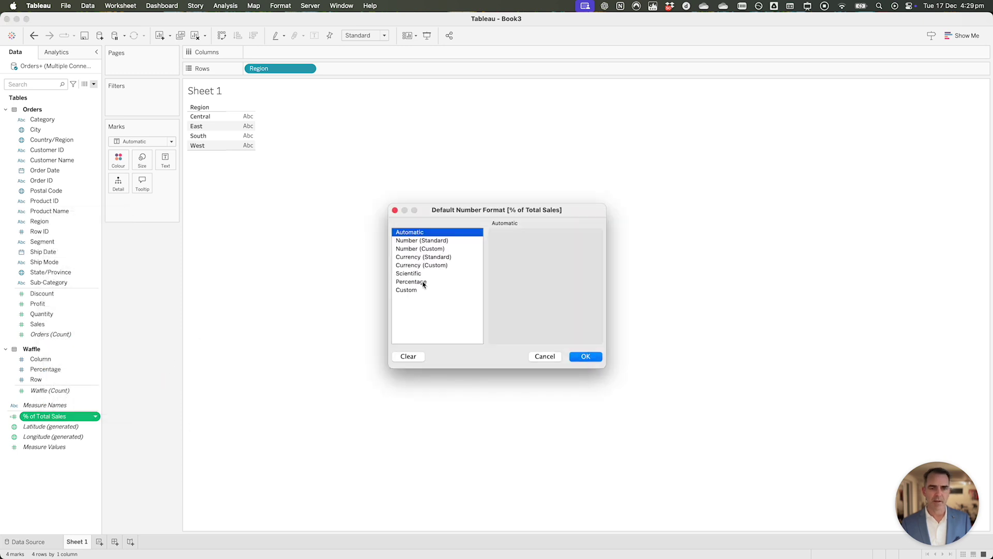
click(424, 282)
click(522, 252)
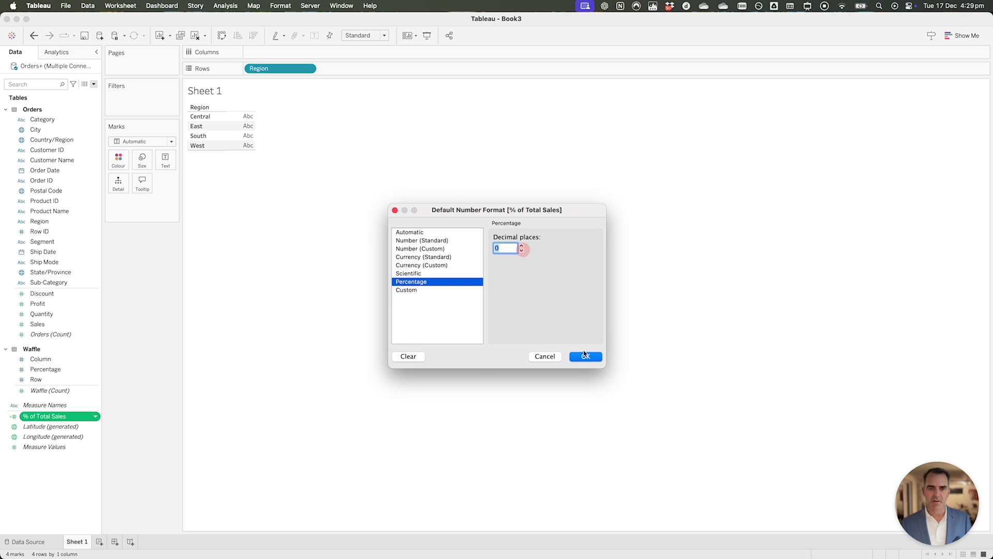
click(585, 356)
drag(45, 416, 166, 161)
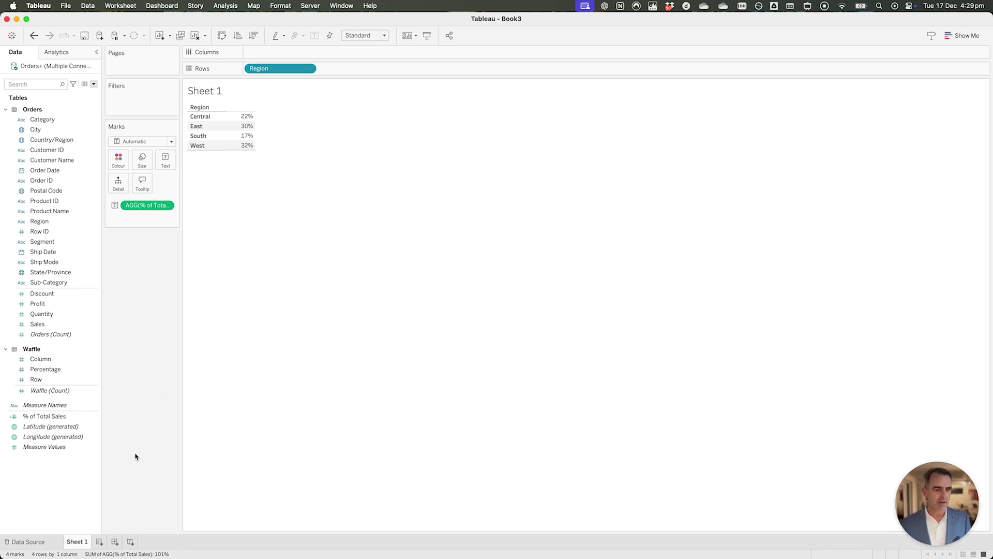
click(99, 542)
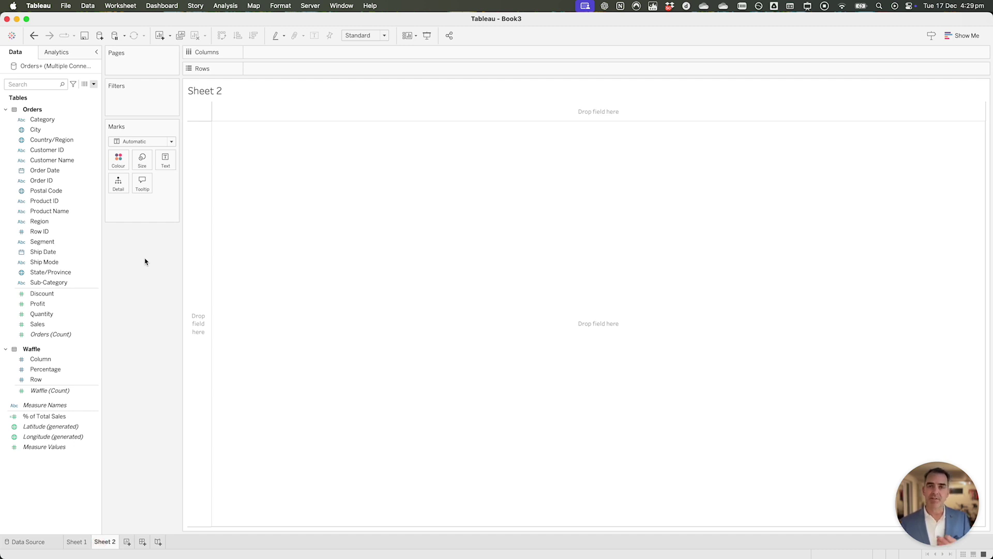
- Create a calculated field Waffle Point with the formula MAKEPOINT([Row],[Column])
click(94, 85)
click(72, 92)
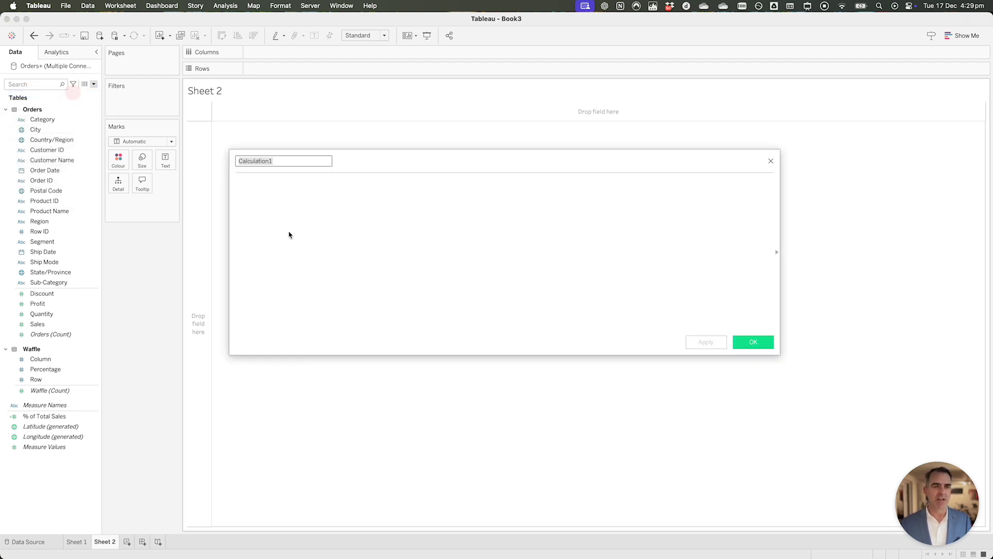
text(W)
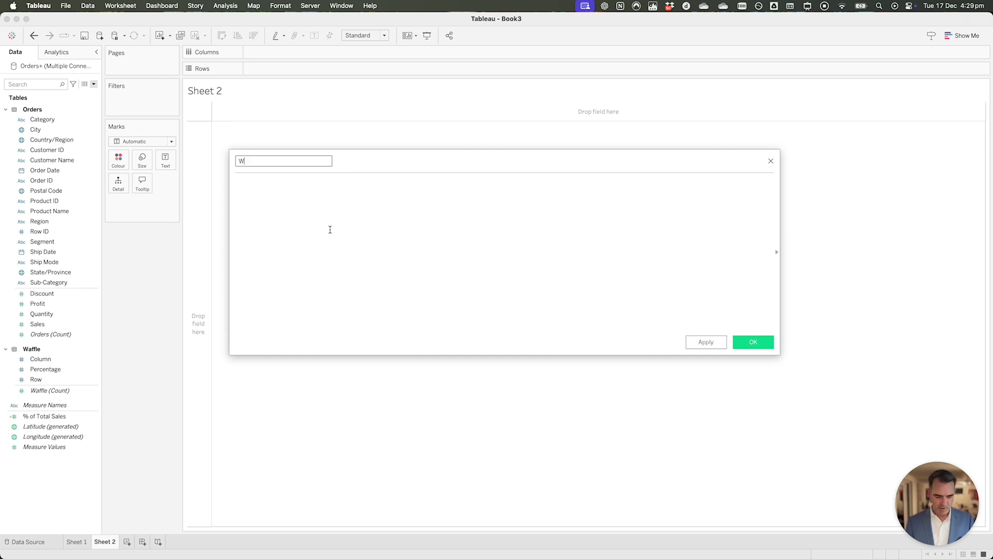
text(affle Point)
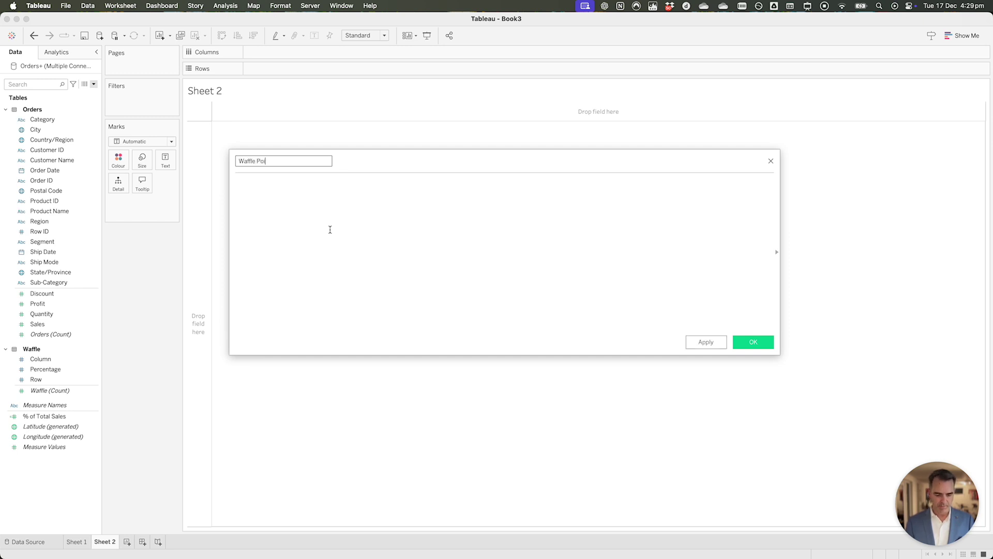
click(330, 230)
text(MAKE)
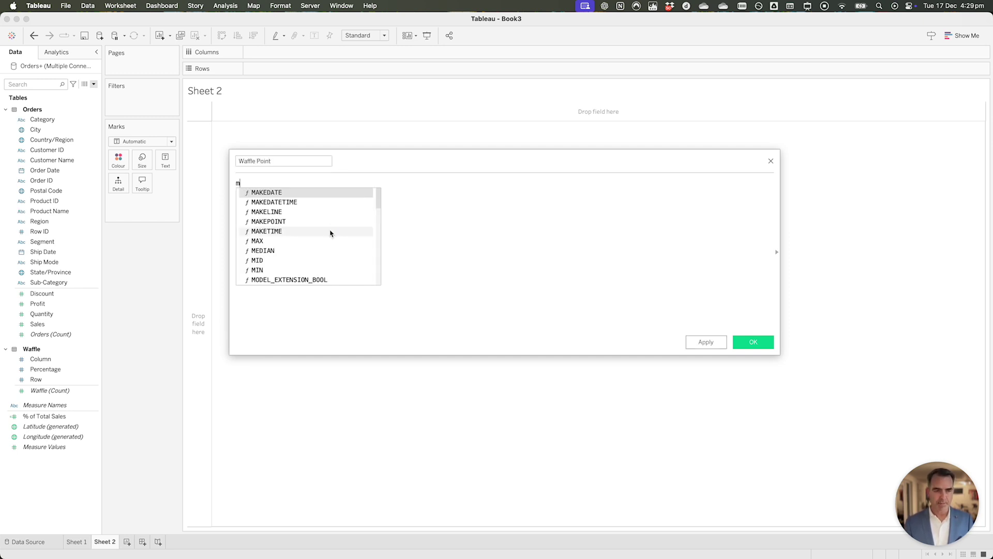
key(Down)
key(Down)
key(Down)
key(Return)
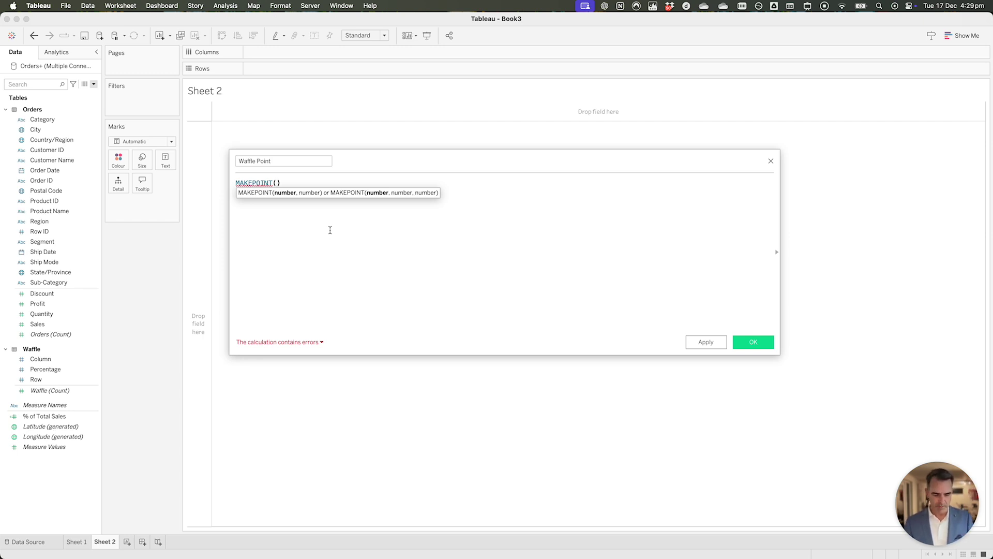
text(row)
key(Return)
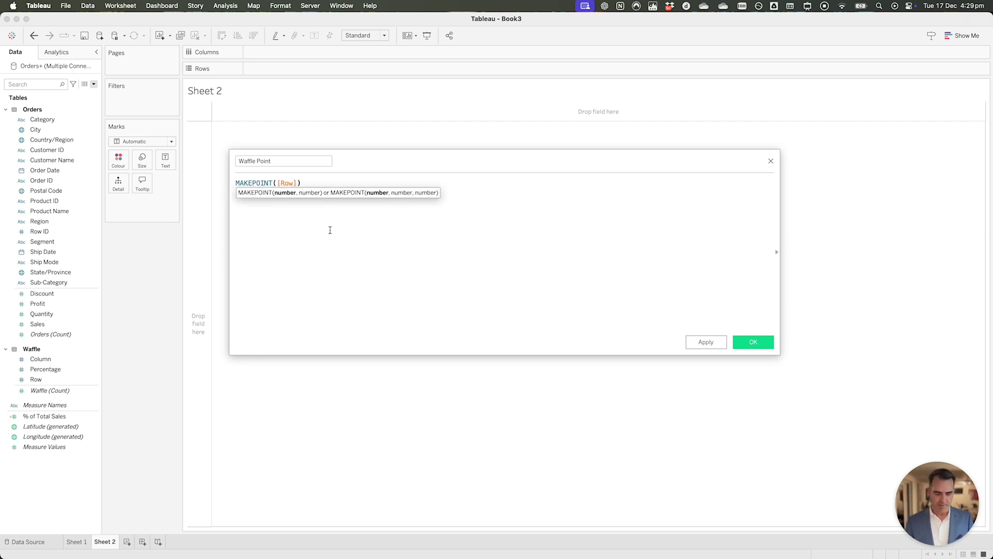
text(,)
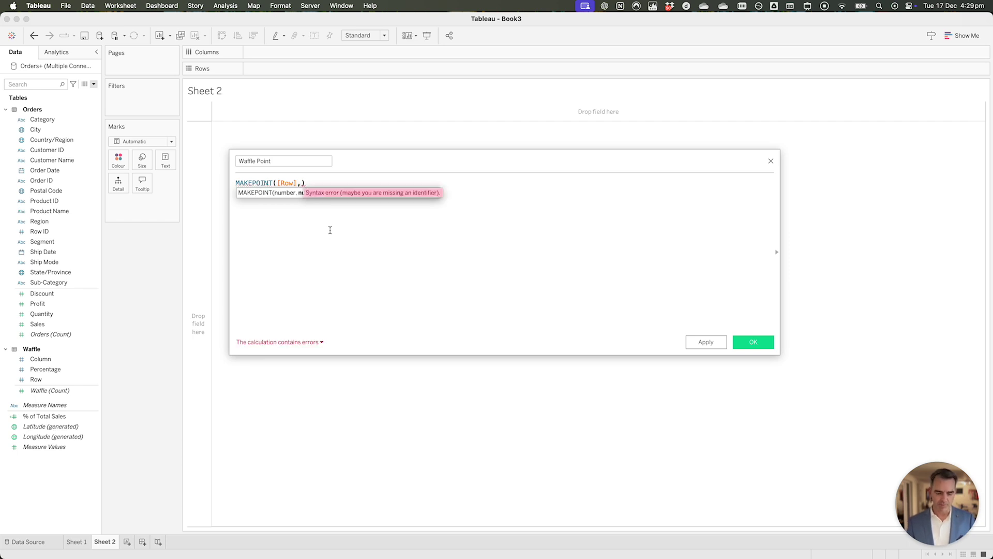
text(col)
key(Down)
key(Return)
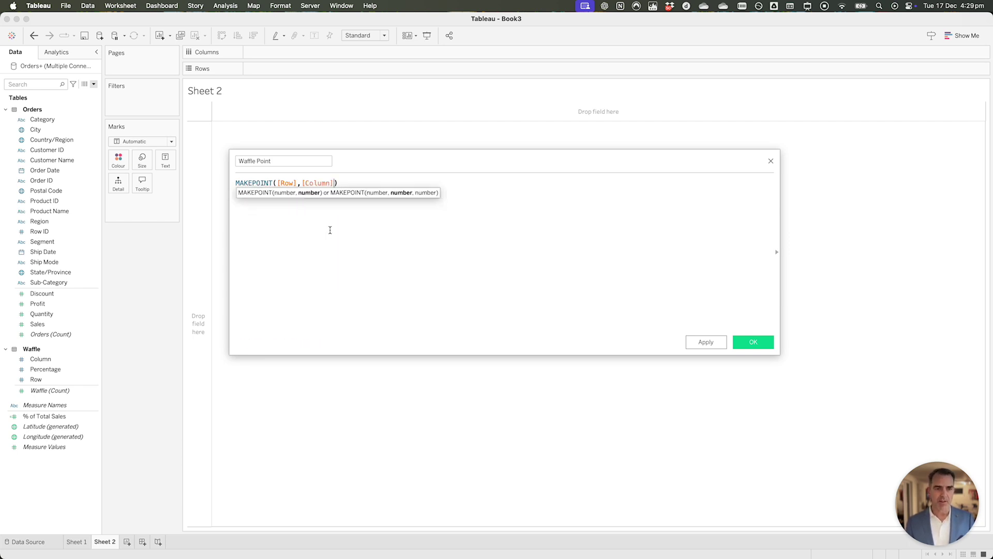
click(761, 343)
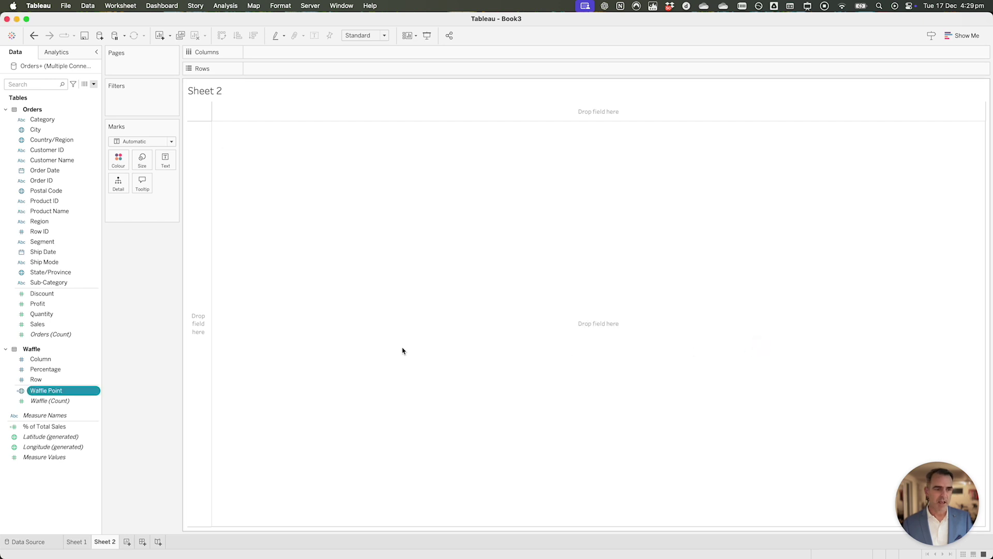
- Map Waffle Point, split it by Percentage, and draw the marks as squares
double_click(46, 391)
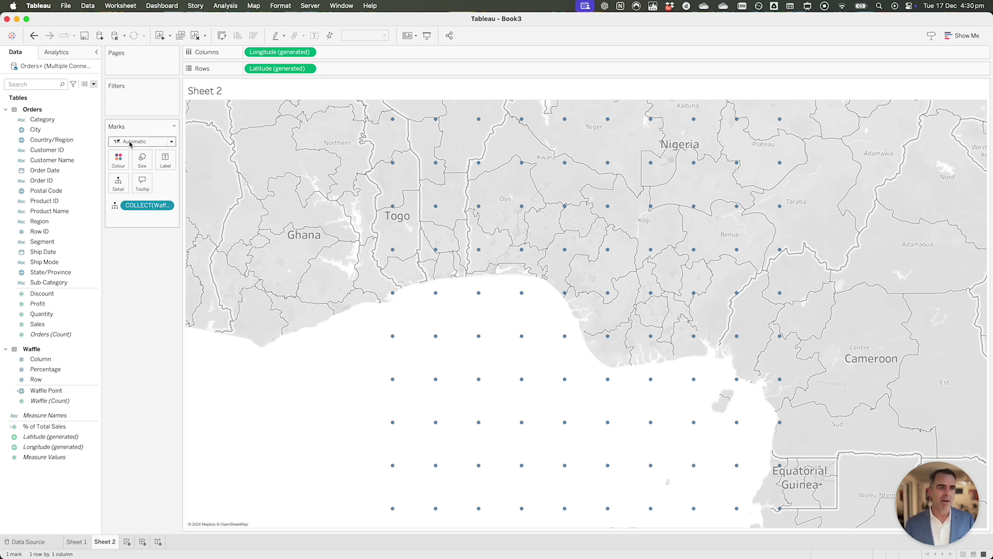
click(130, 144)
click(133, 198)
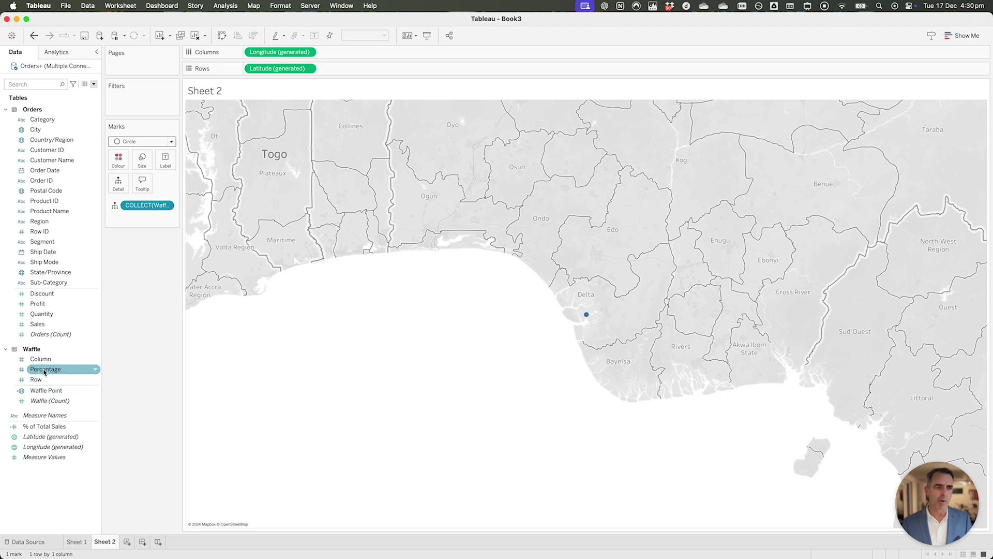
drag(45, 370, 118, 182)
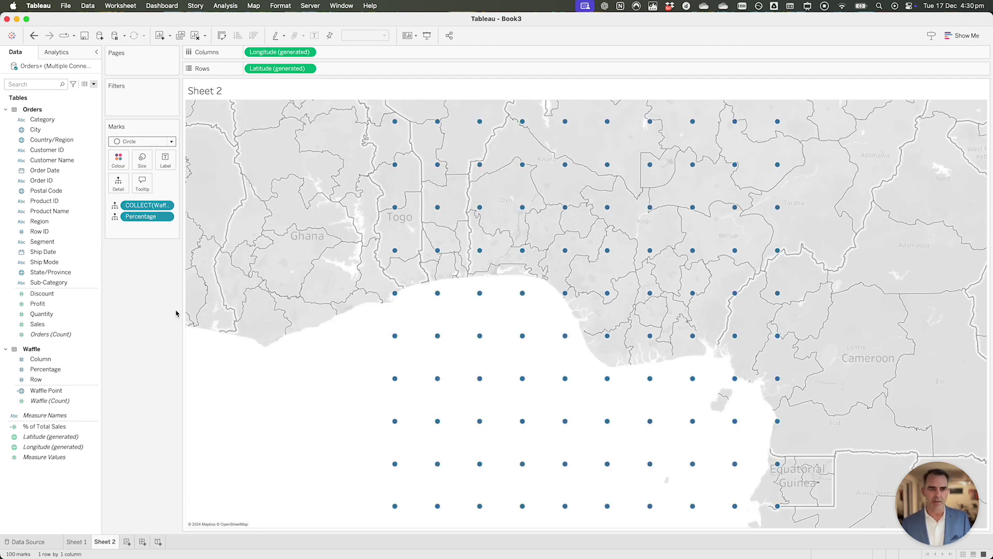
click(129, 143)
click(130, 198)
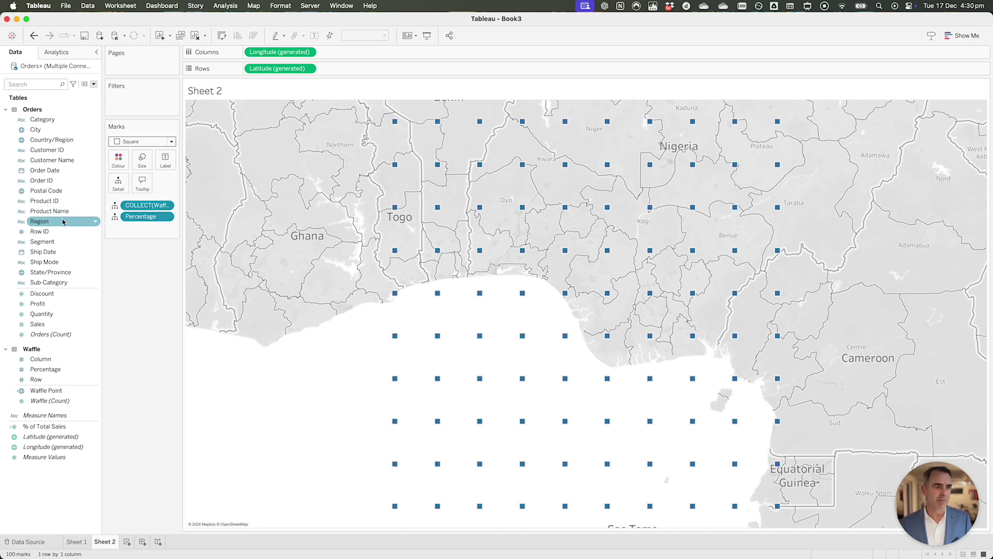
- Add a Region filter keeping only Central, glance at Sheet 1, and return to Sheet 2
drag(60, 221, 146, 109)
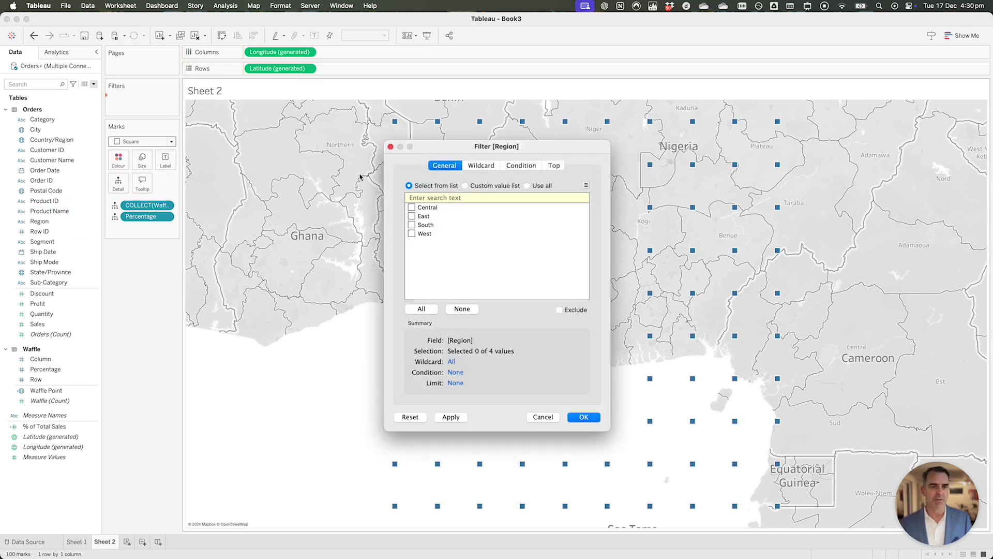
click(412, 207)
click(583, 416)
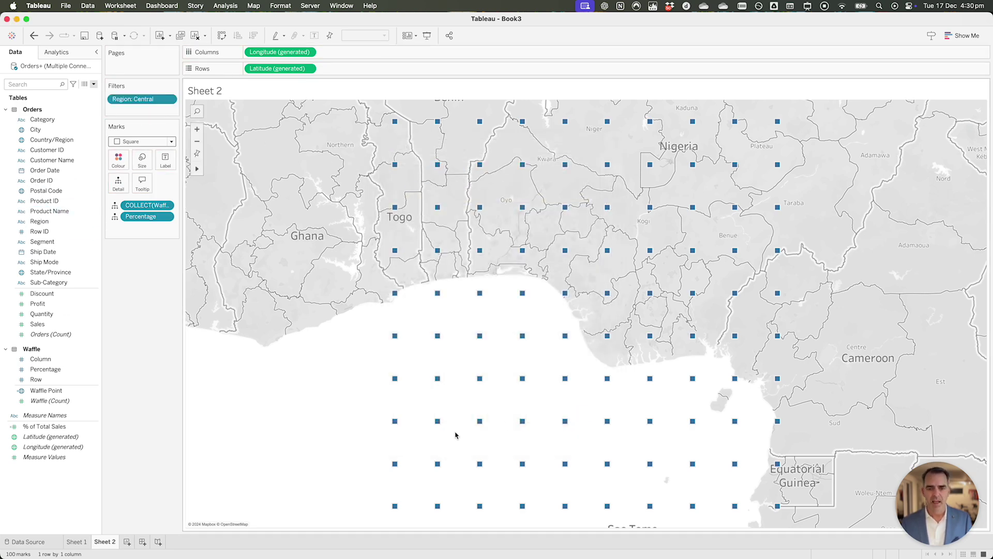
click(76, 542)
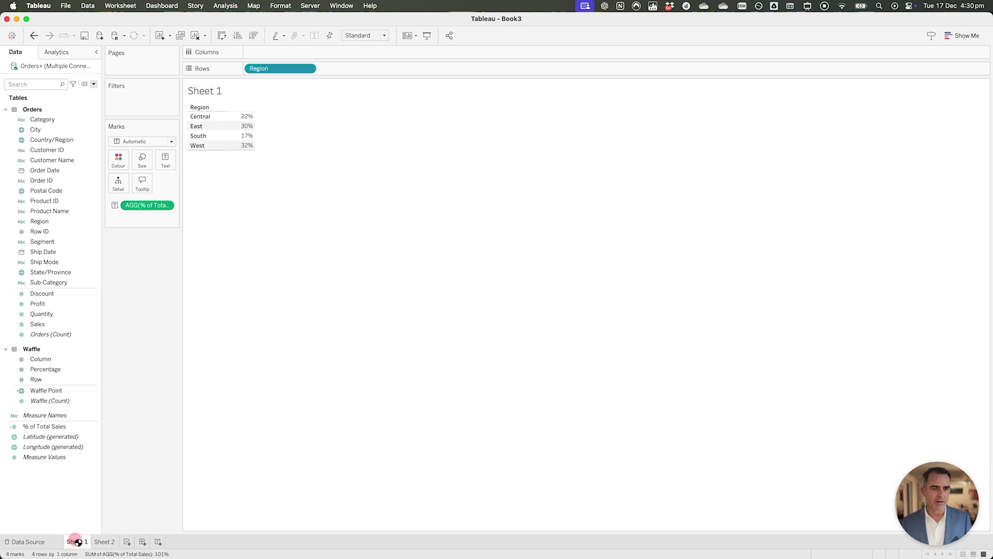
click(104, 542)
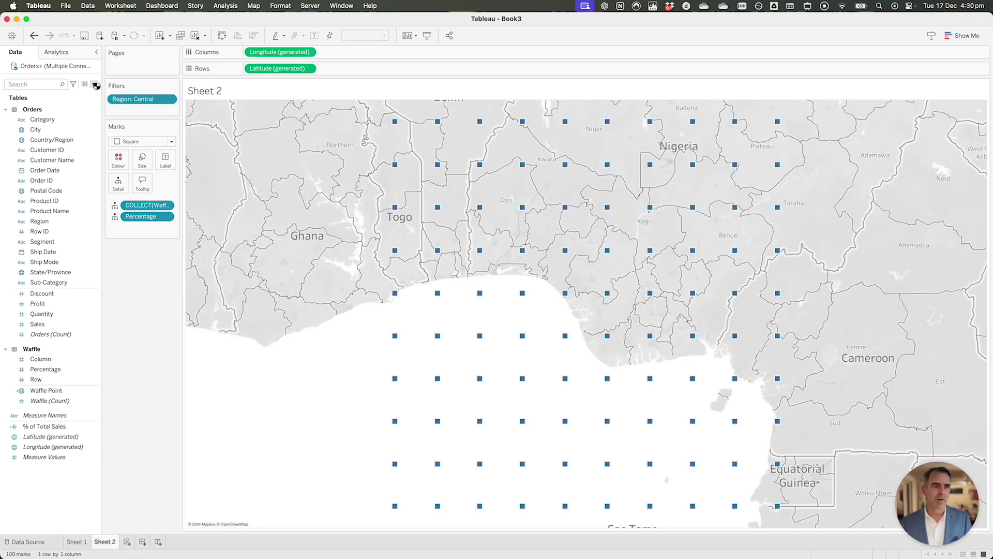
- Create a calculated field % to Color comparing [% of Total Sales] < [Percentage]
click(95, 84)
click(31, 97)
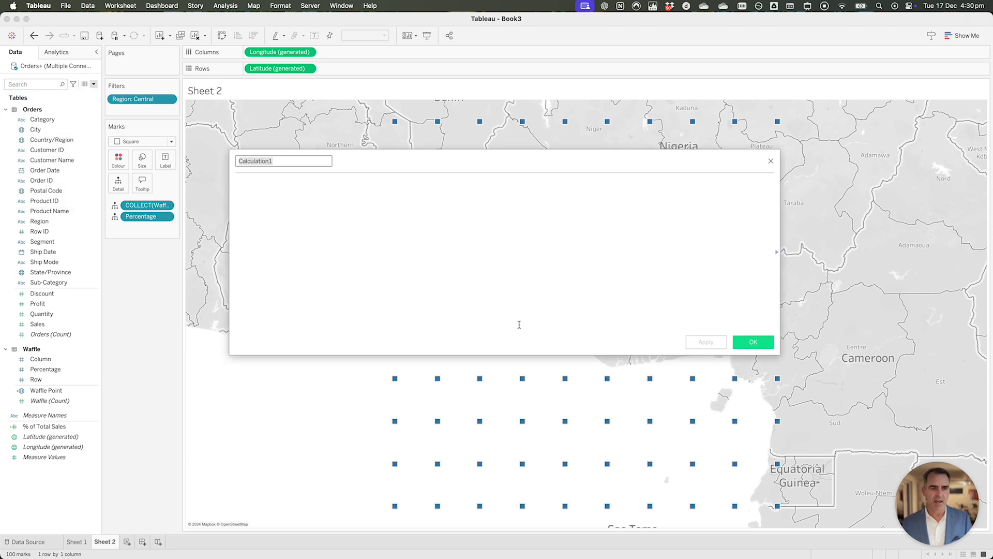
text(% to Color)
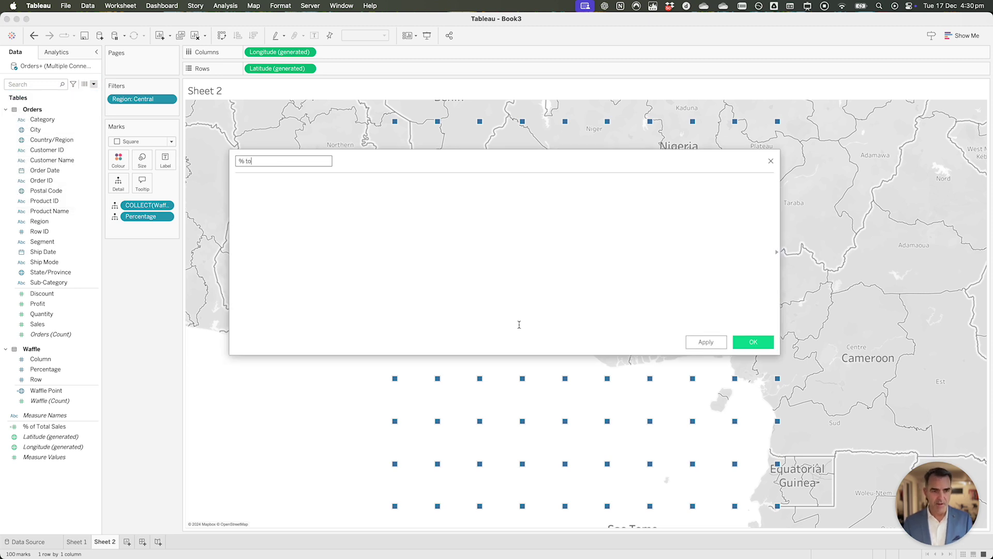
click(448, 221)
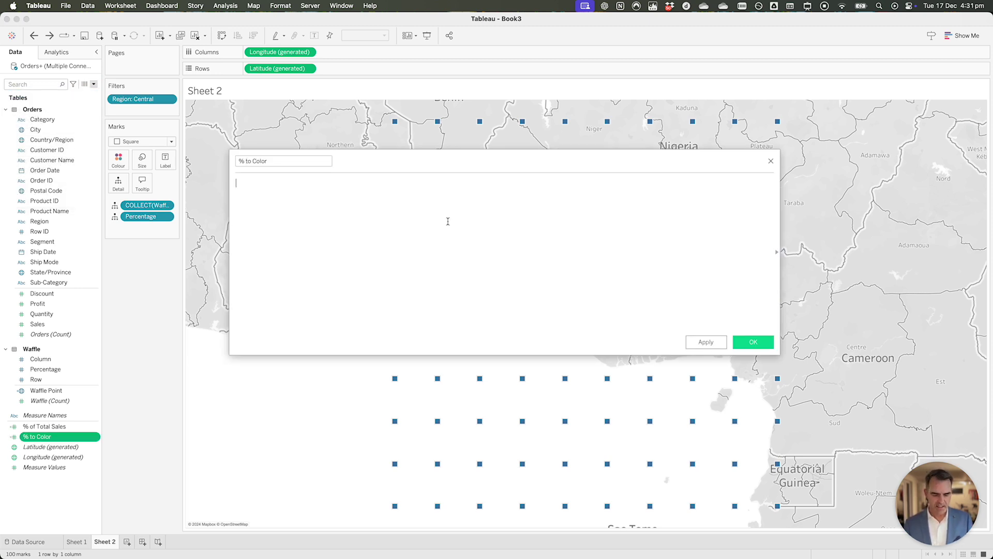
text(tot)
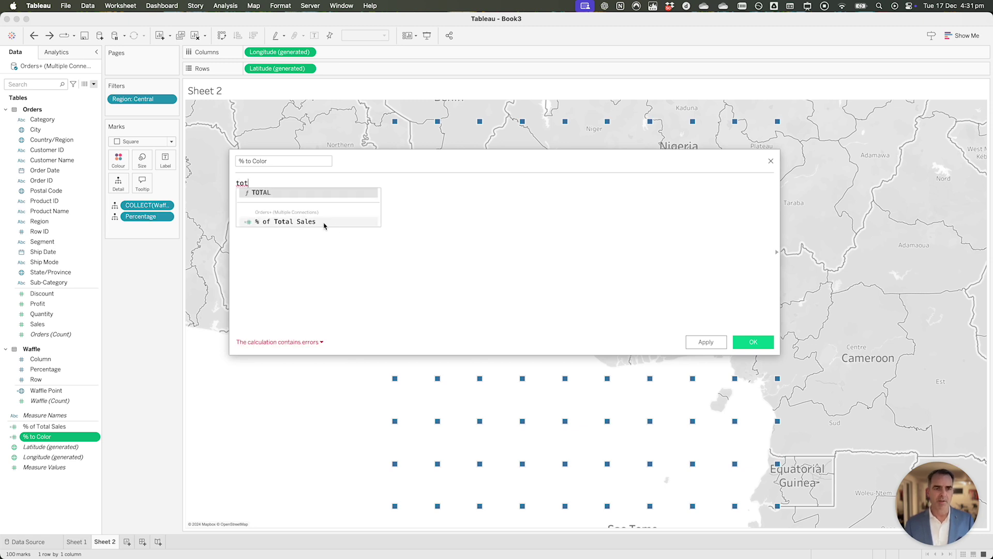
click(323, 222)
text(< )
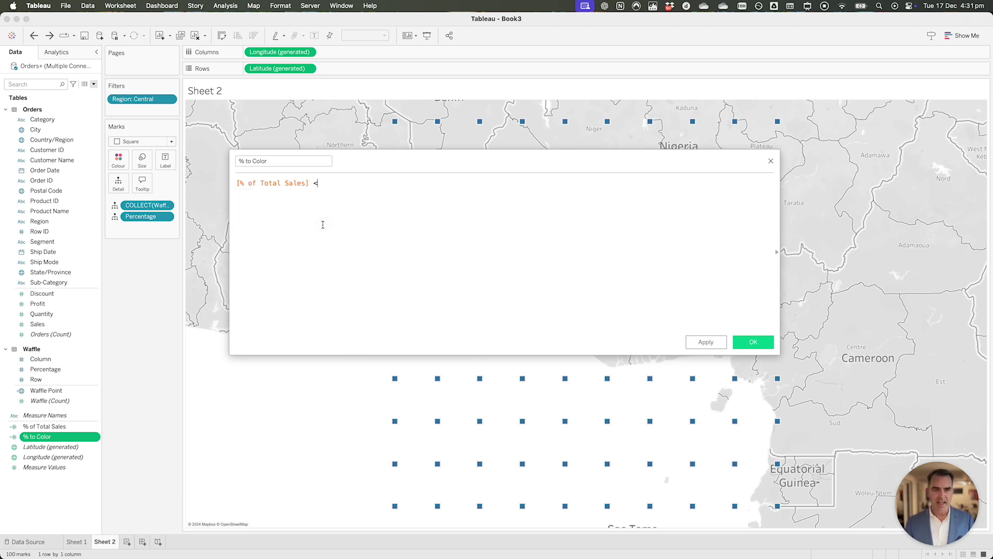
text(pe)
key(Return)
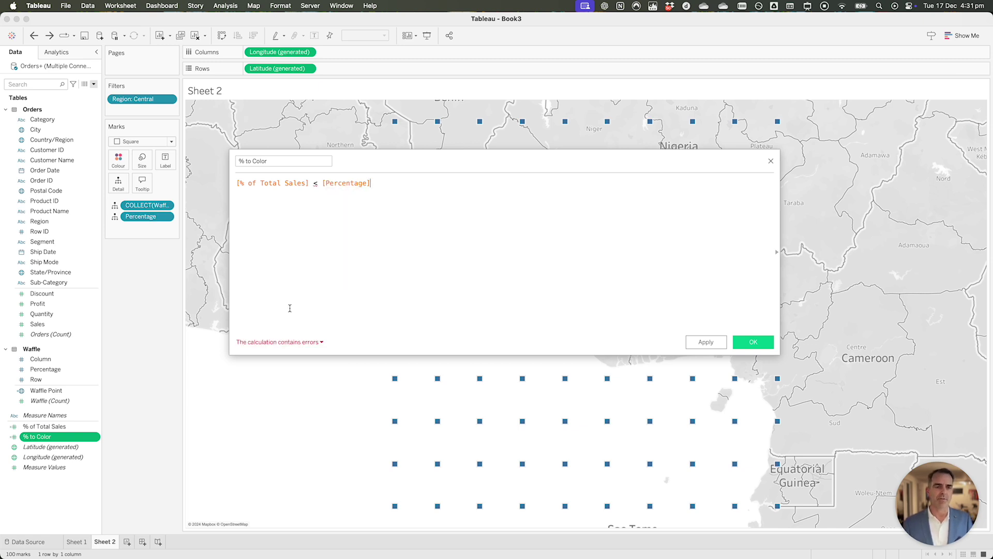
- Fix the error by wrapping Percentage in MAX() and save the field
click(284, 342)
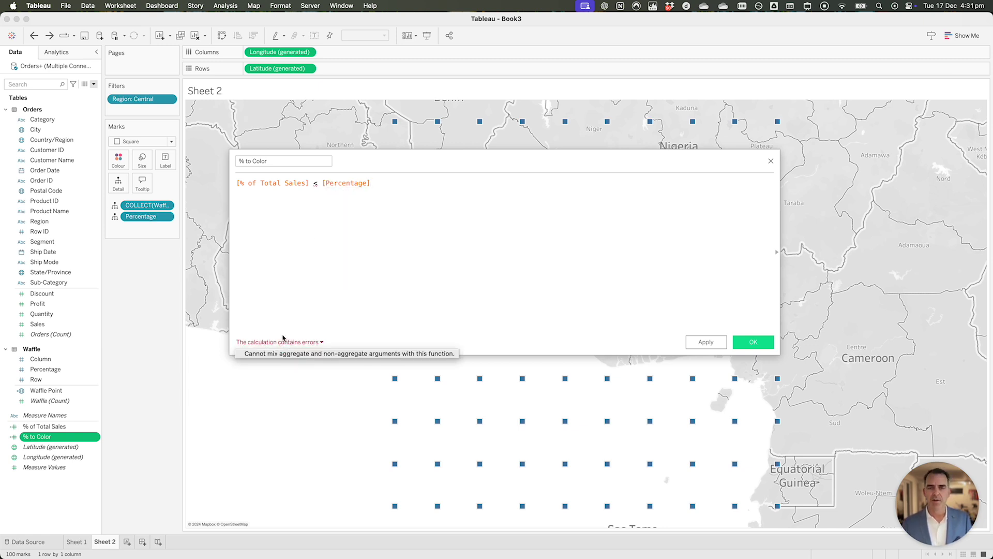
click(324, 183)
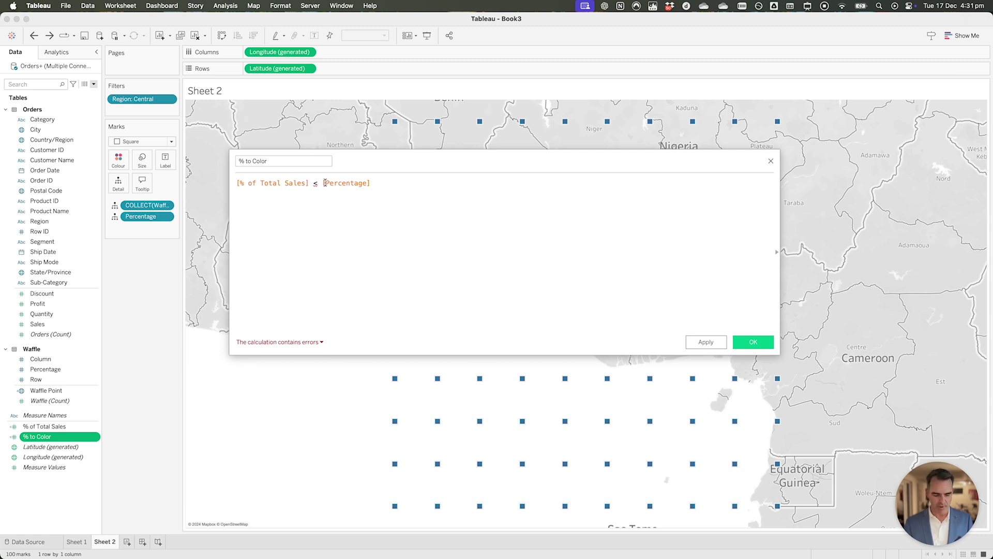
text(MAX()
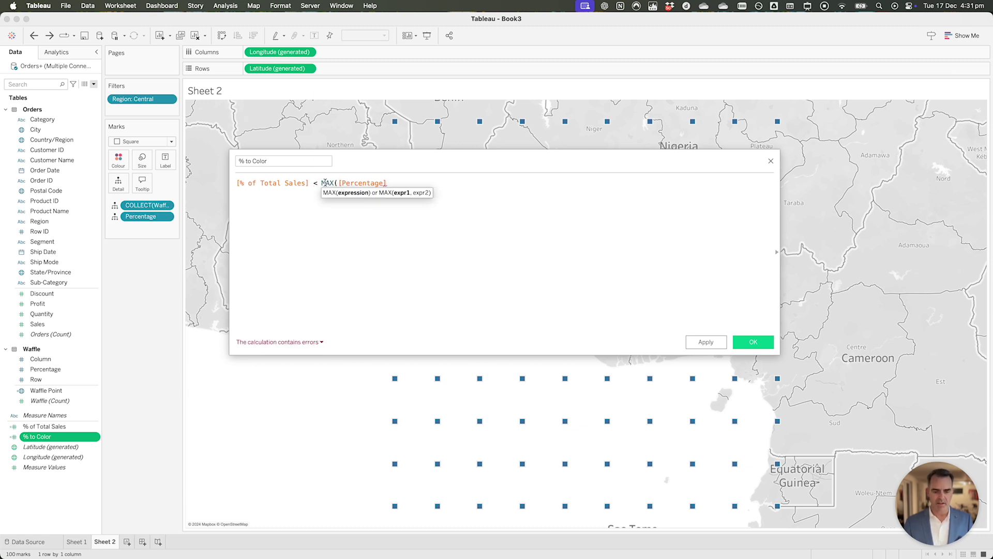
key(End)
text())
click(753, 342)
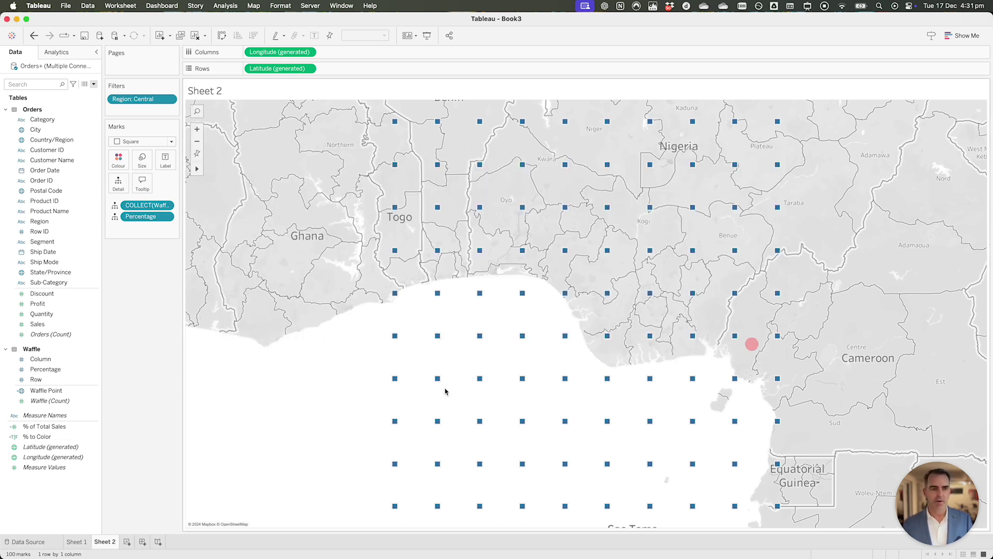
- Colour the Central waffle squares by % to Color, giving 22 False and 78 True
drag(41, 440, 118, 159)
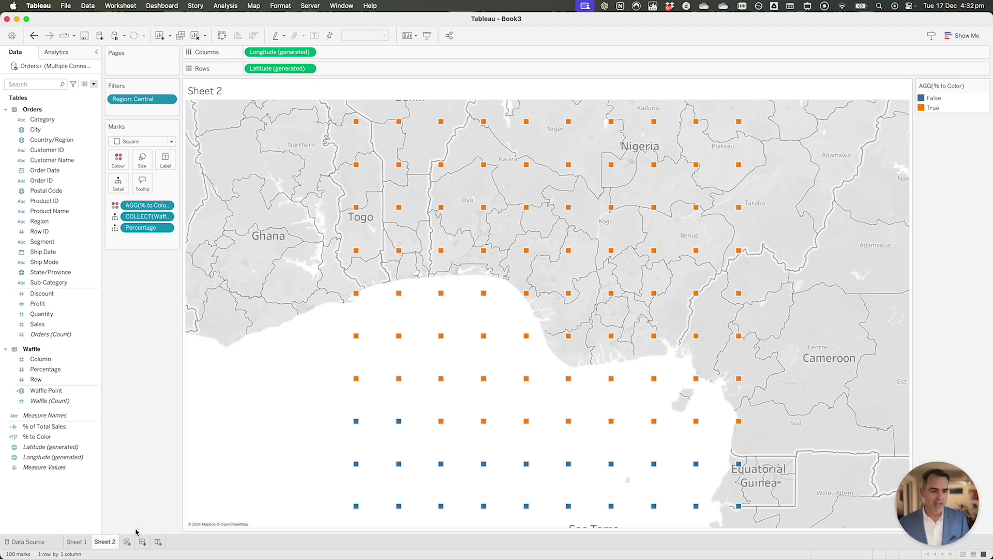
- Add Sheet 3 with Column on Columns and Row on Rows as a 10×10 grid, then return to Sheet 2
click(126, 541)
drag(40, 359, 342, 55)
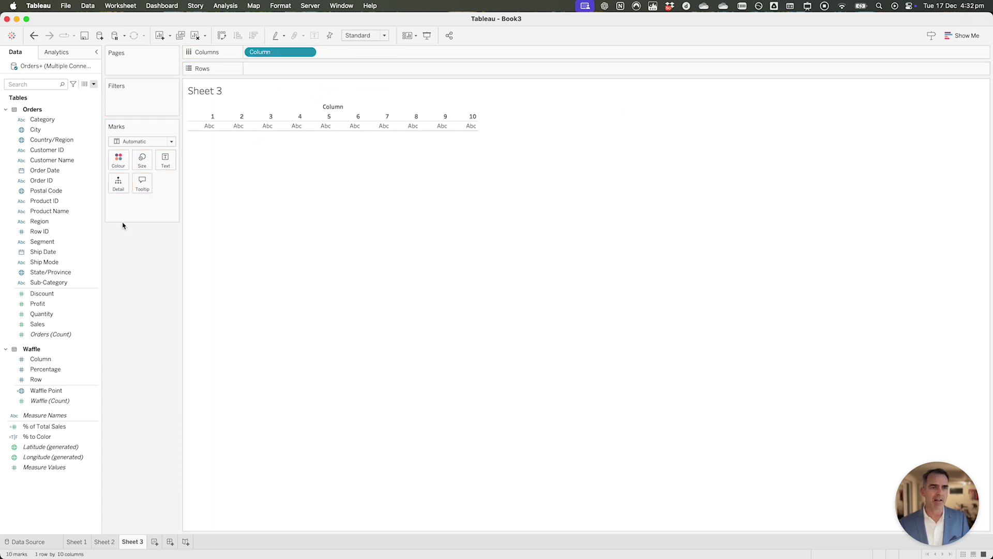
drag(36, 379, 266, 67)
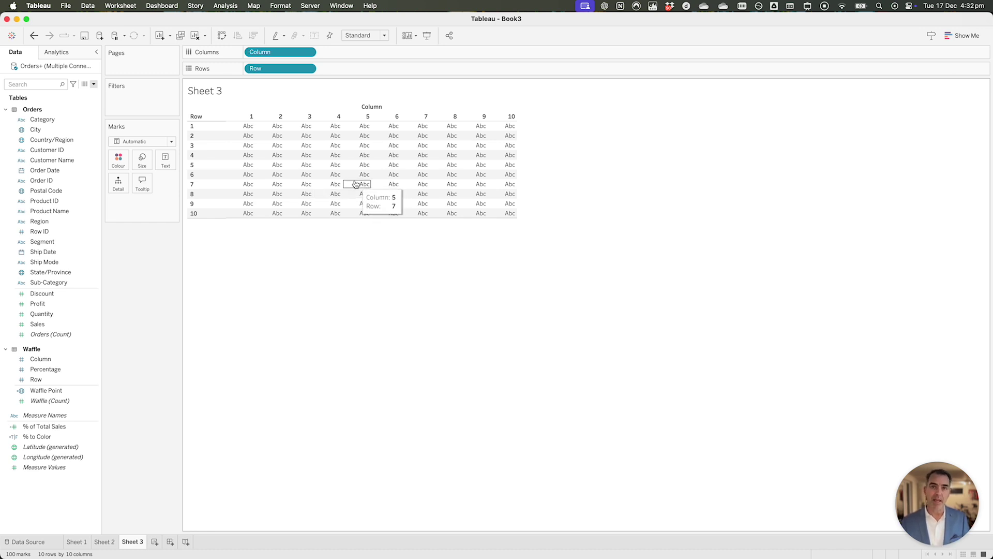
click(103, 541)
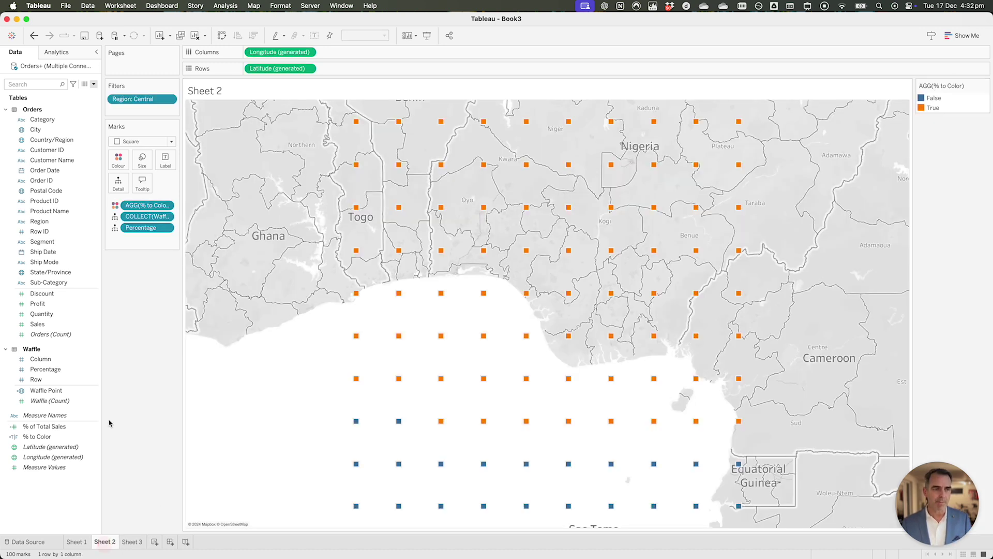
click(94, 83)
- Add a '% Label' calculated field defined as MAKEPOINT(5.5,5.5), the waffle grid's centre point
click(80, 95)
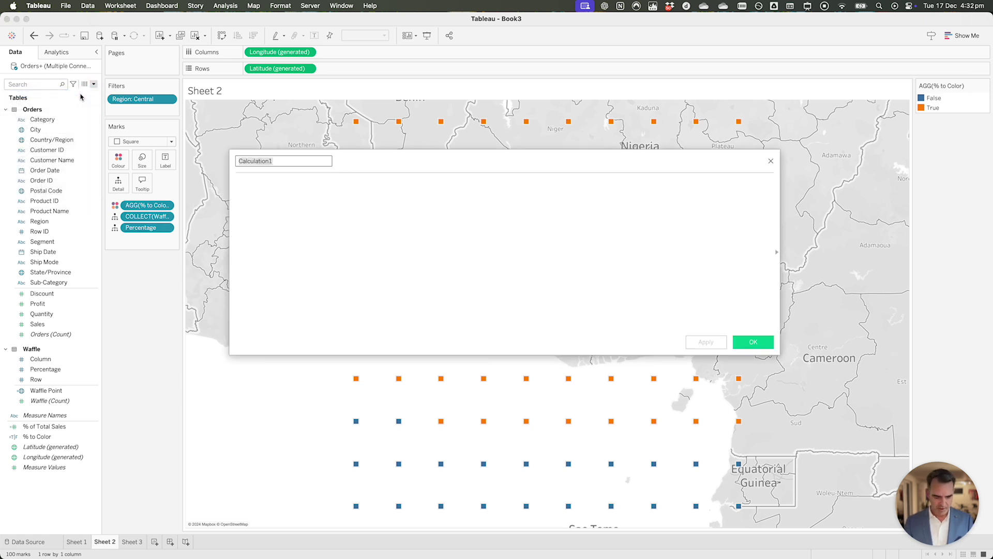
text(% Label)
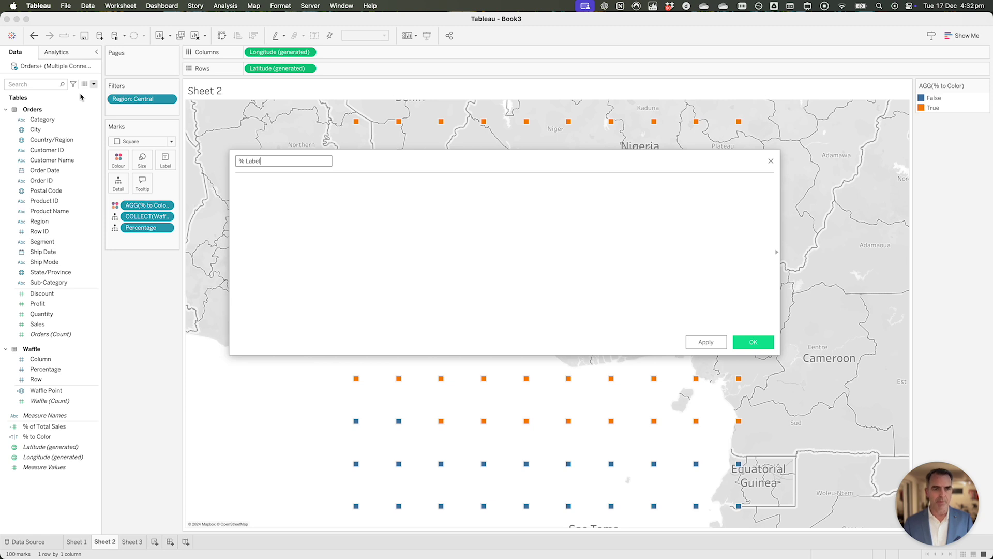
click(317, 207)
text(make)
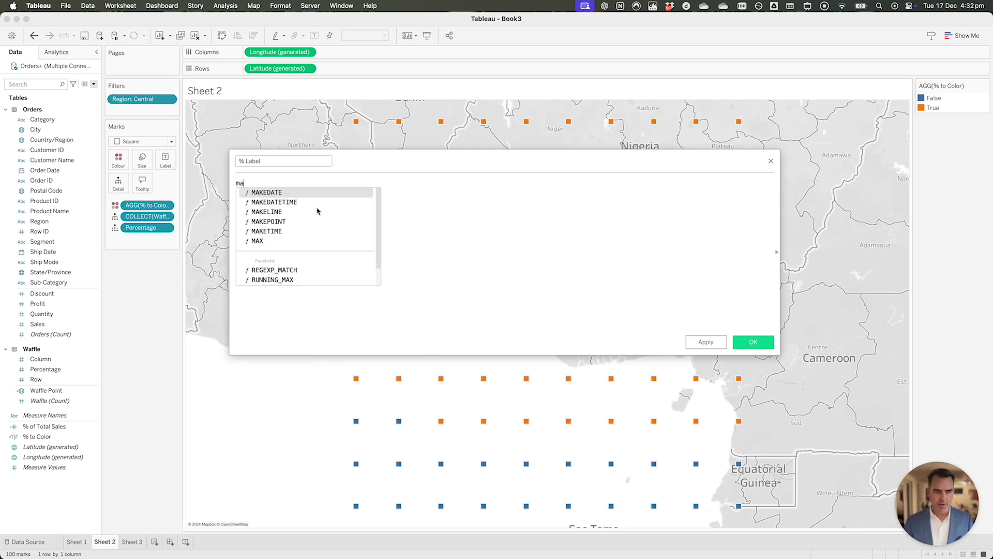
key(Down)
key(Down)
key(Down)
key(Return)
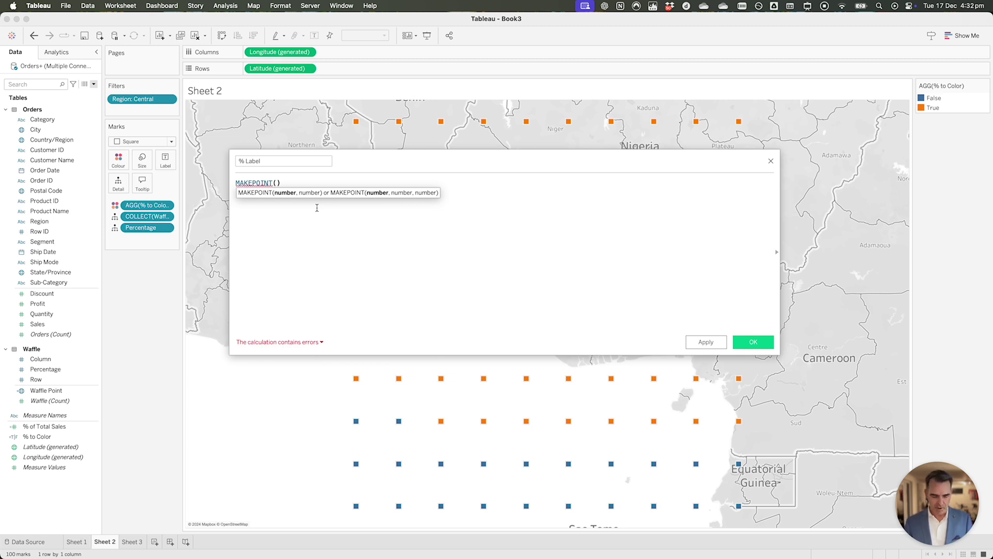
text(5.5)
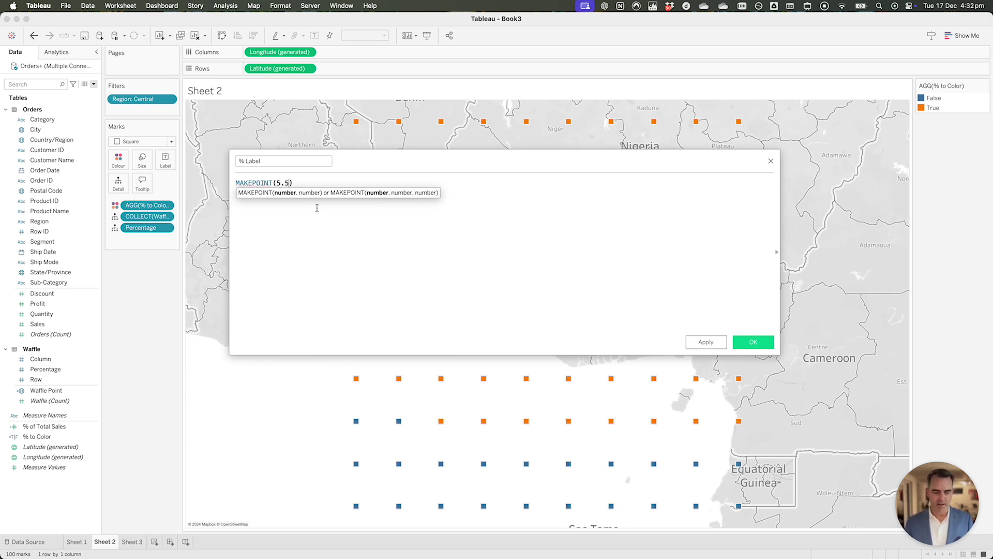
text(,5.5)
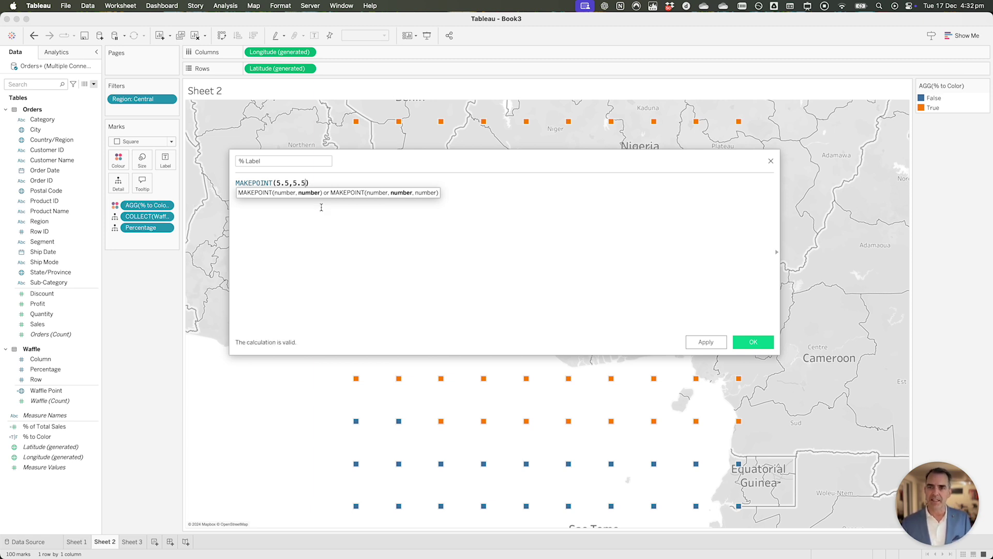
click(764, 342)
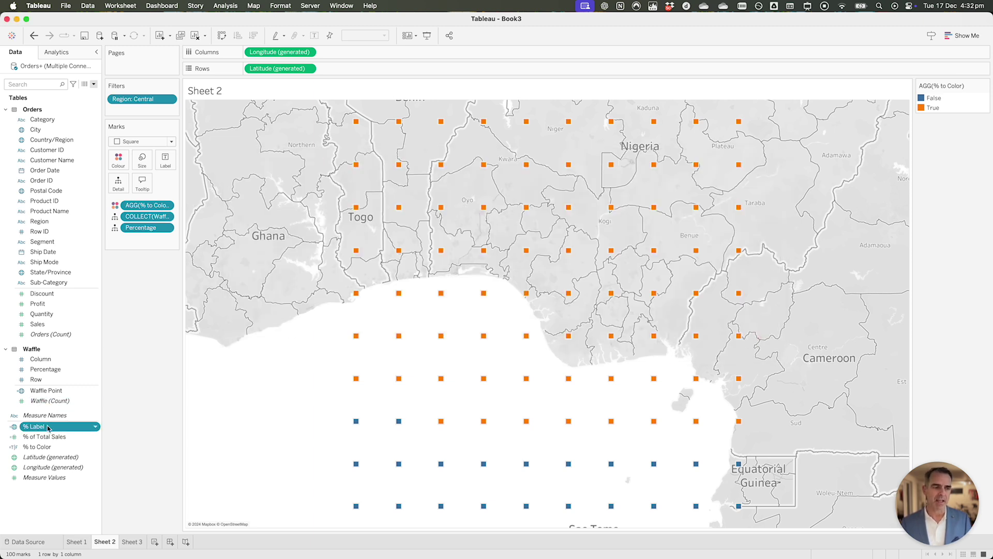
- Add % Label as a Text marks layer showing % of Total Sales (22%) at the waffle centre
drag(47, 427, 273, 120)
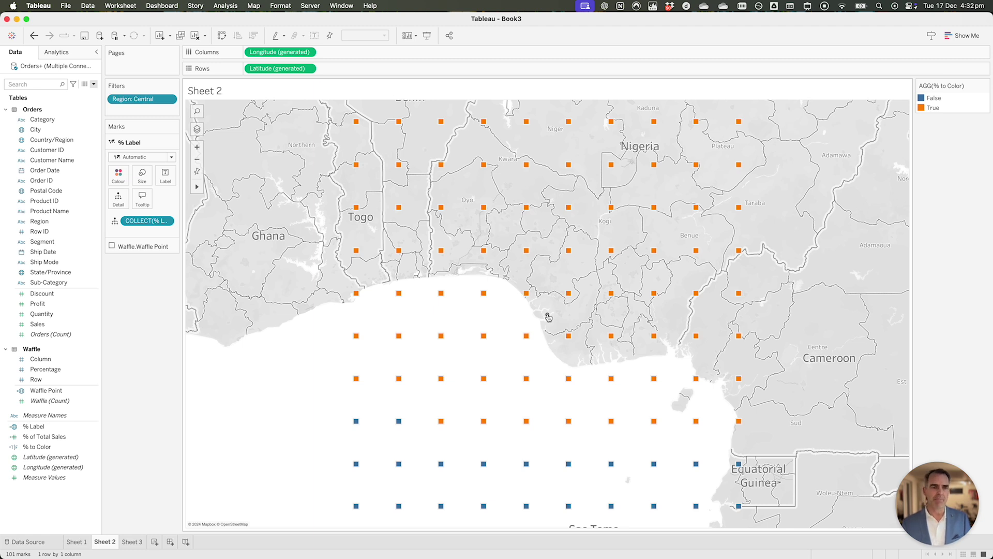
click(132, 158)
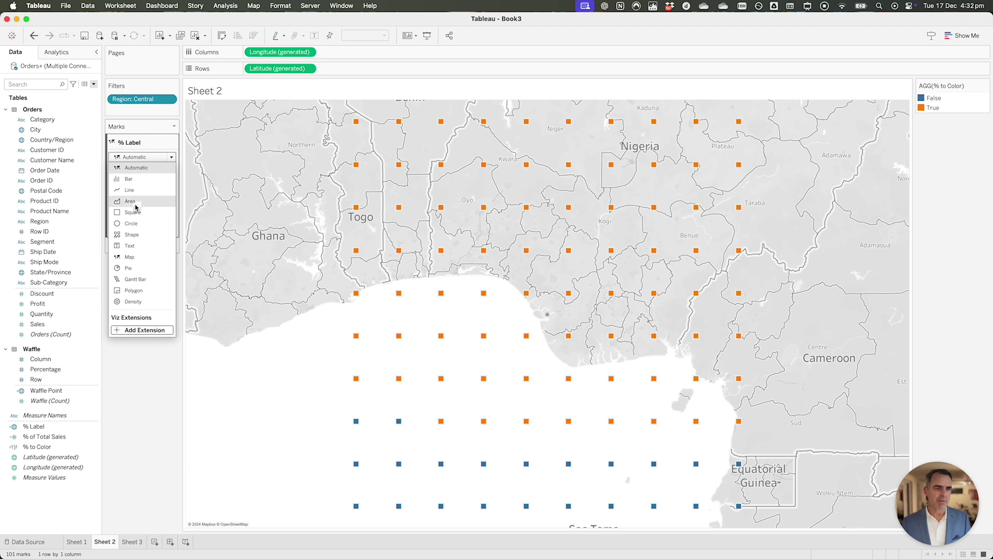
click(136, 246)
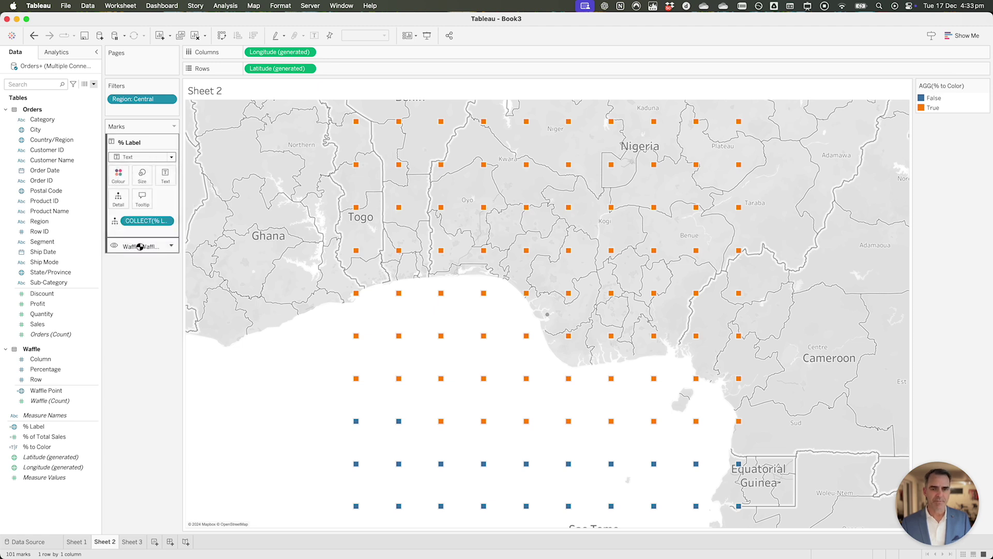
click(35, 438)
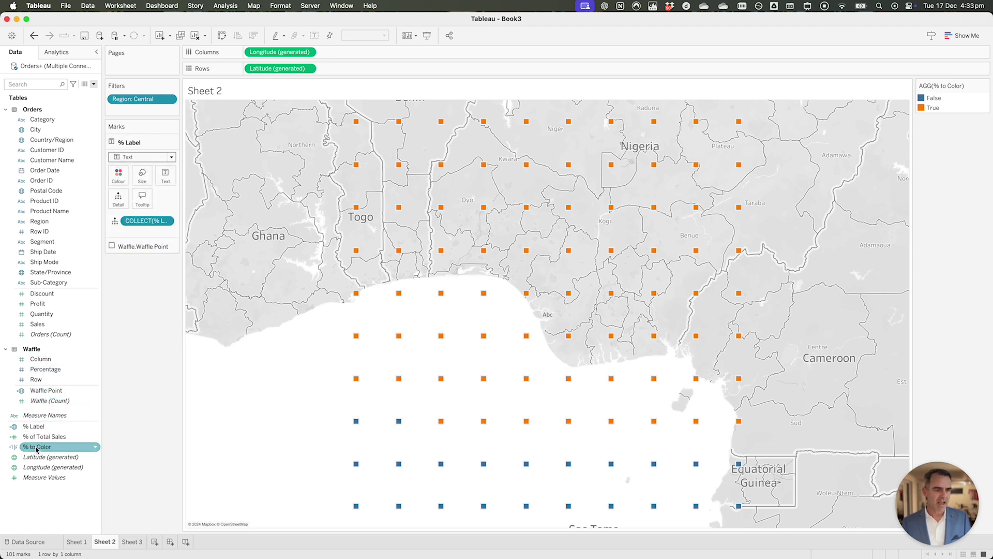
drag(35, 439, 162, 175)
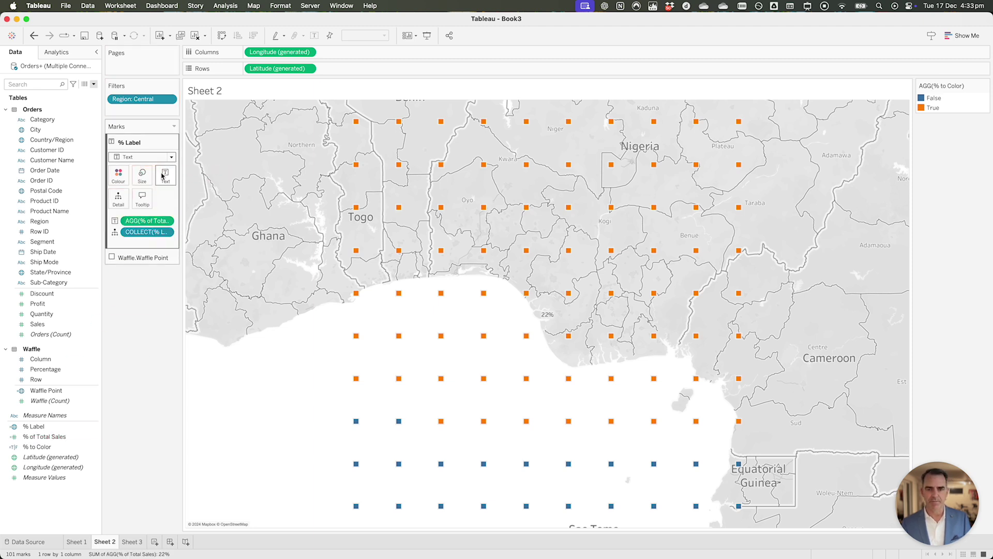
mouse_move(549, 316)
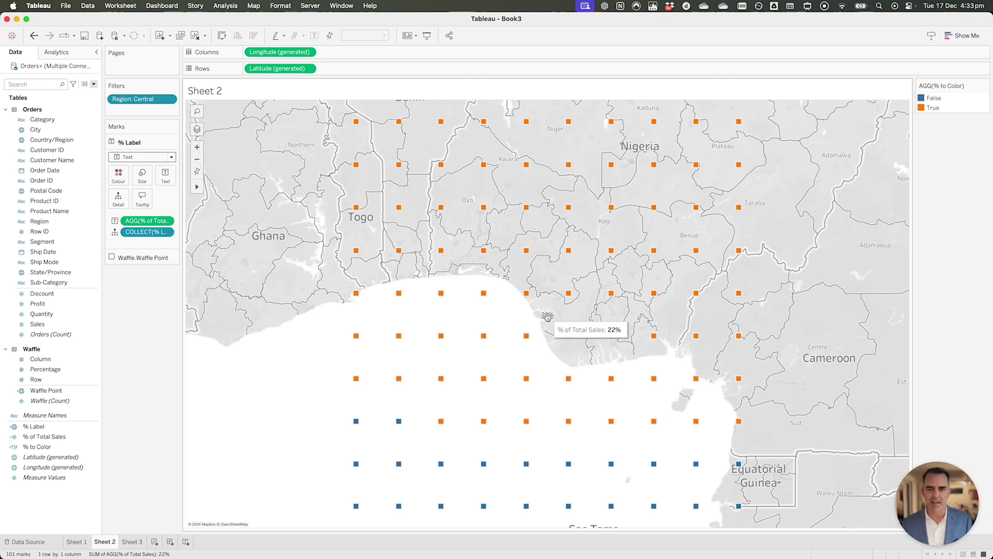
click(547, 316)
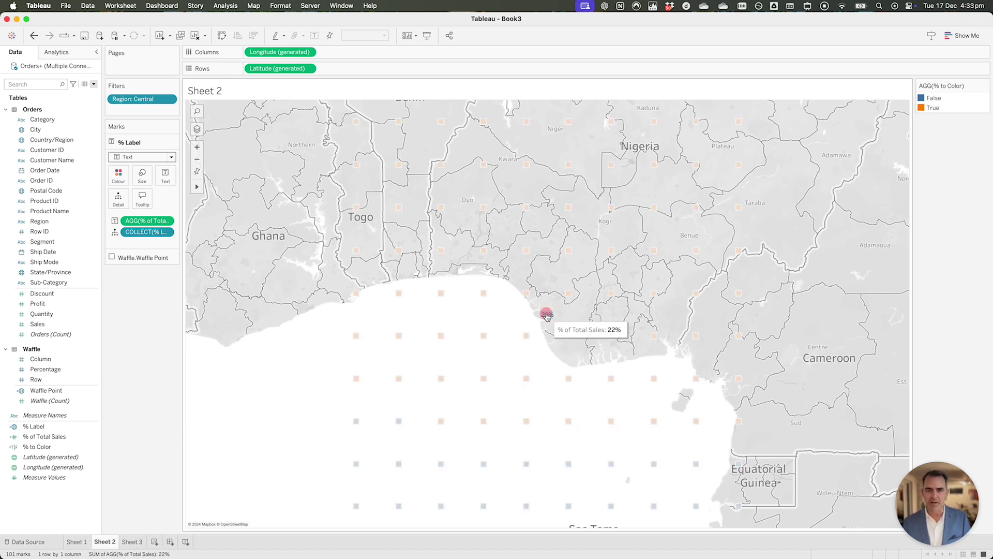
- Deselect the 22% label, review the % Label layer options, and zoom the map around the label
click(511, 315)
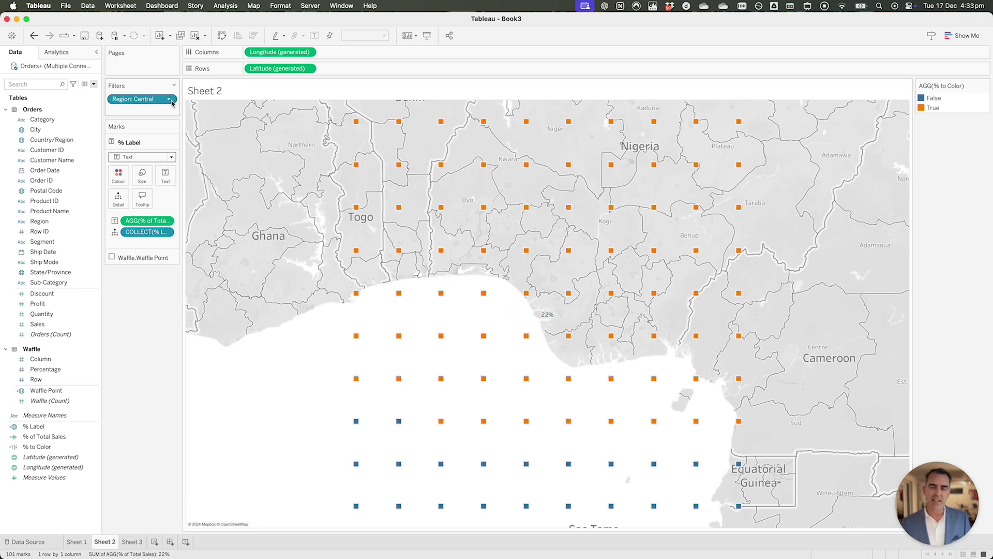
click(171, 142)
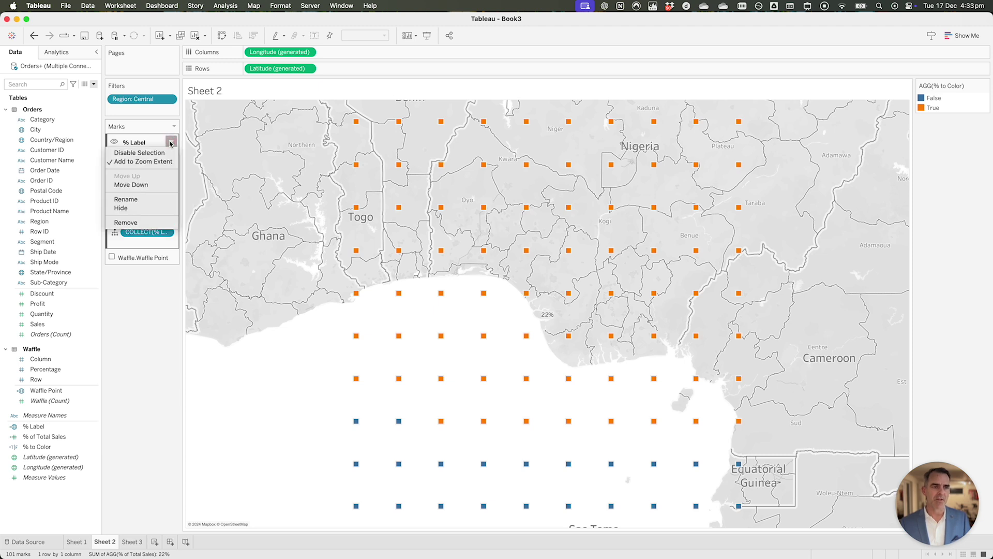
click(188, 194)
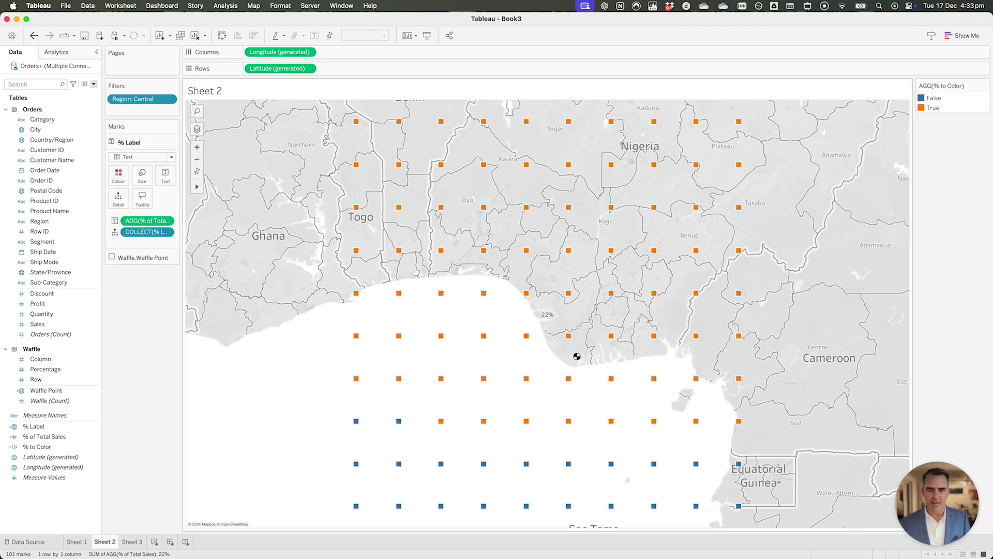
click(546, 316)
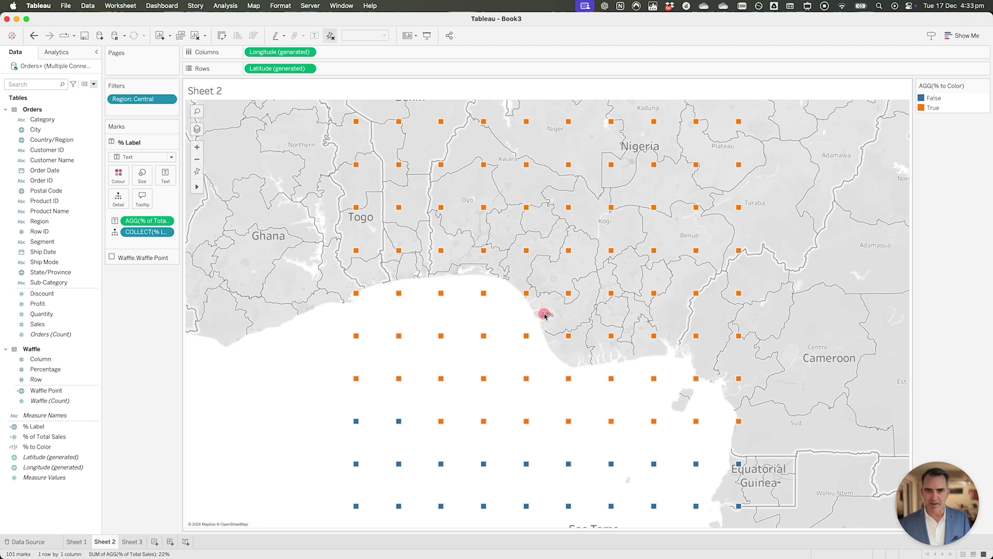
click(545, 316)
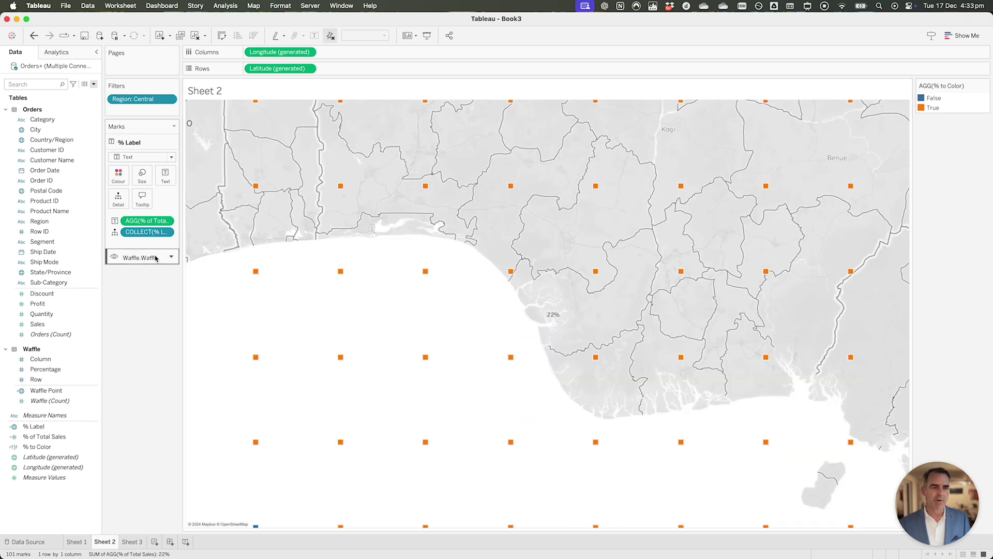
- Disable selection on the Waffle Point layer and bring up its mark settings
click(170, 257)
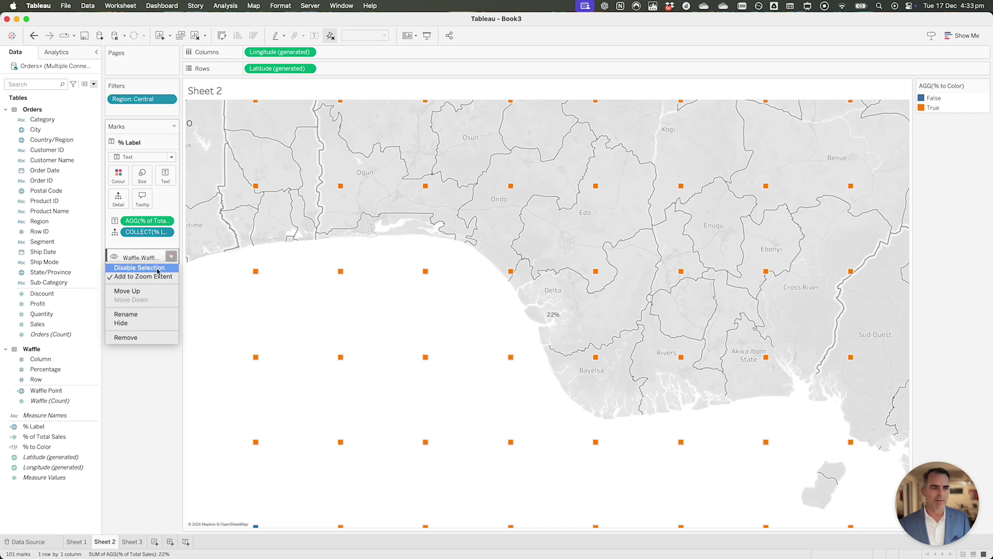
click(158, 268)
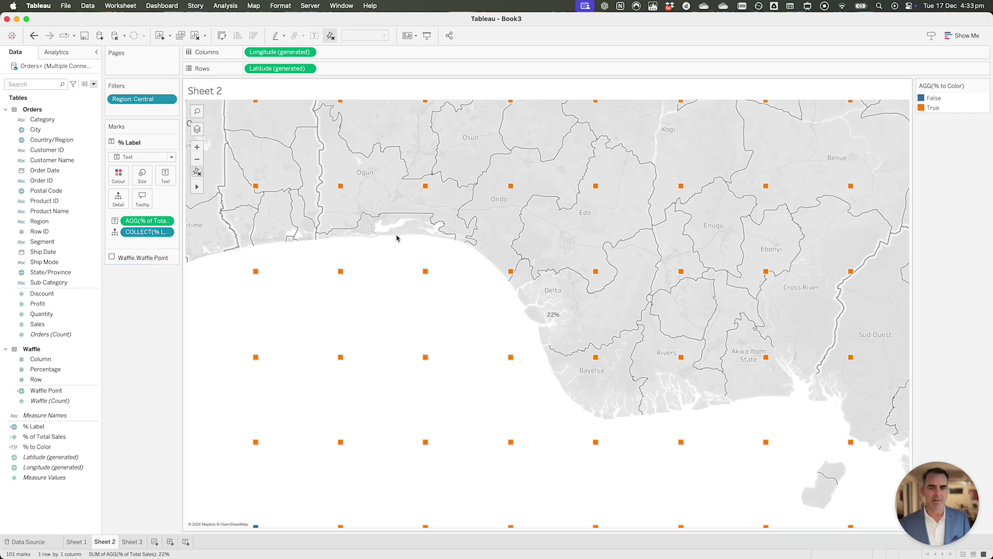
click(143, 257)
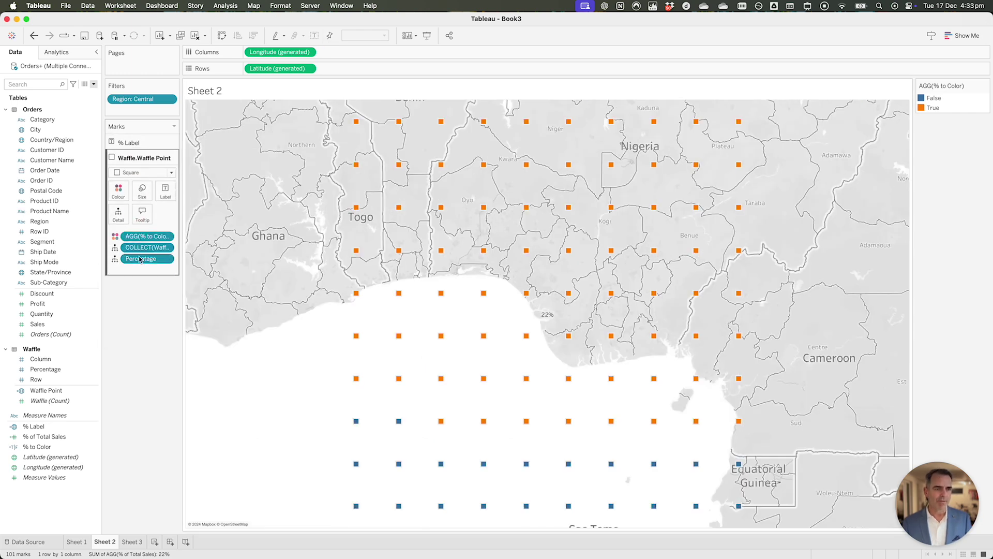
- Set the waffle squares' Colour border and halo to None
click(118, 194)
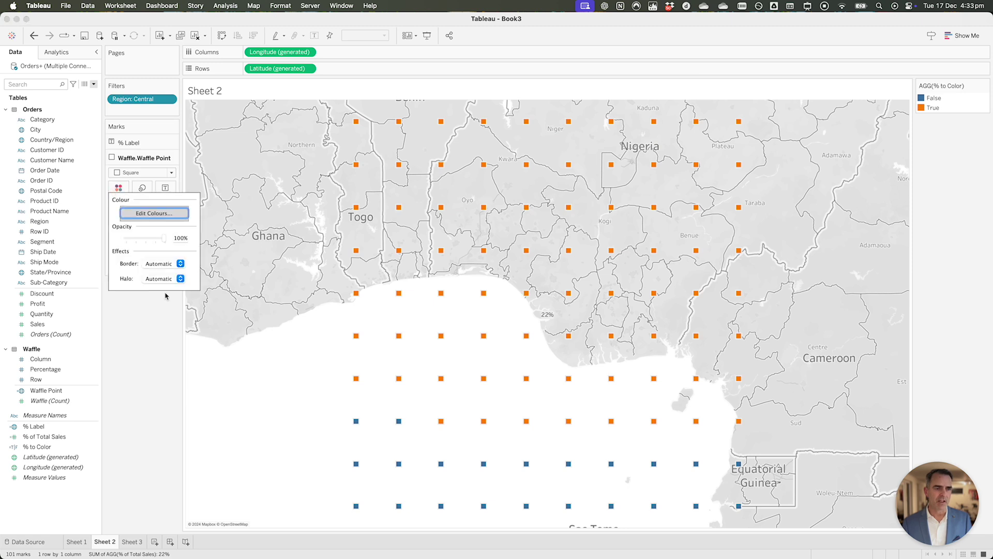
click(159, 265)
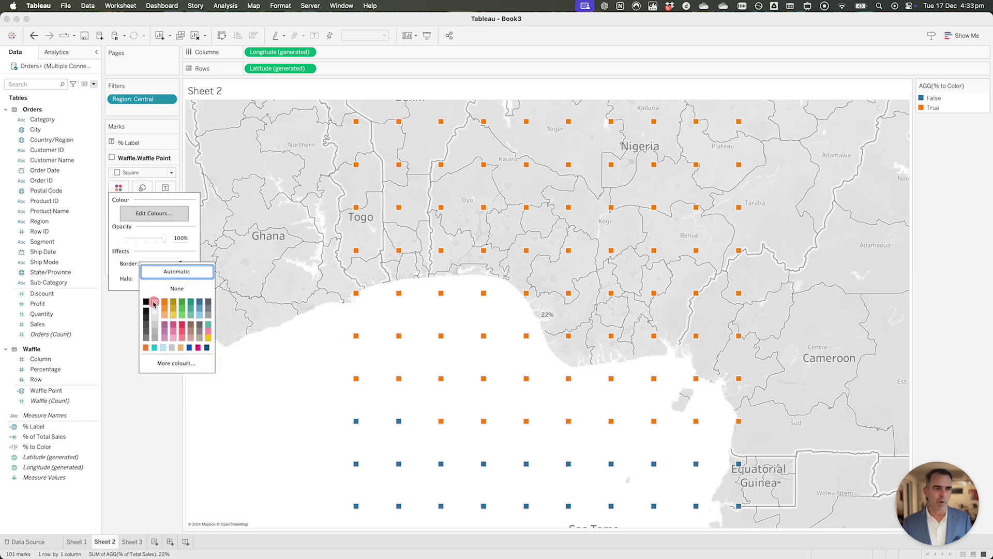
click(151, 279)
click(155, 278)
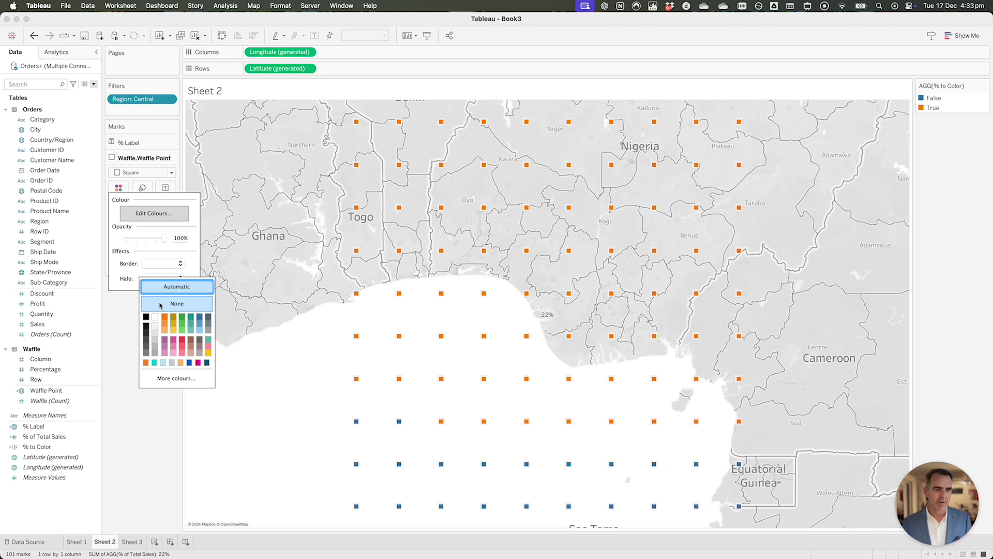
click(298, 354)
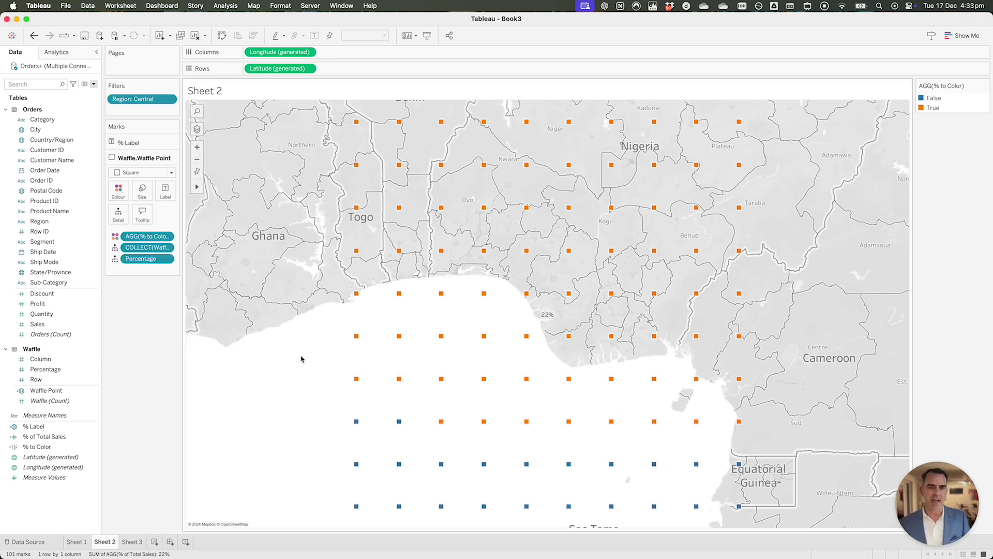
click(254, 6)
- Set Map > Background Maps to None, leaving the squares on a blank grid
mouse_move(264, 22)
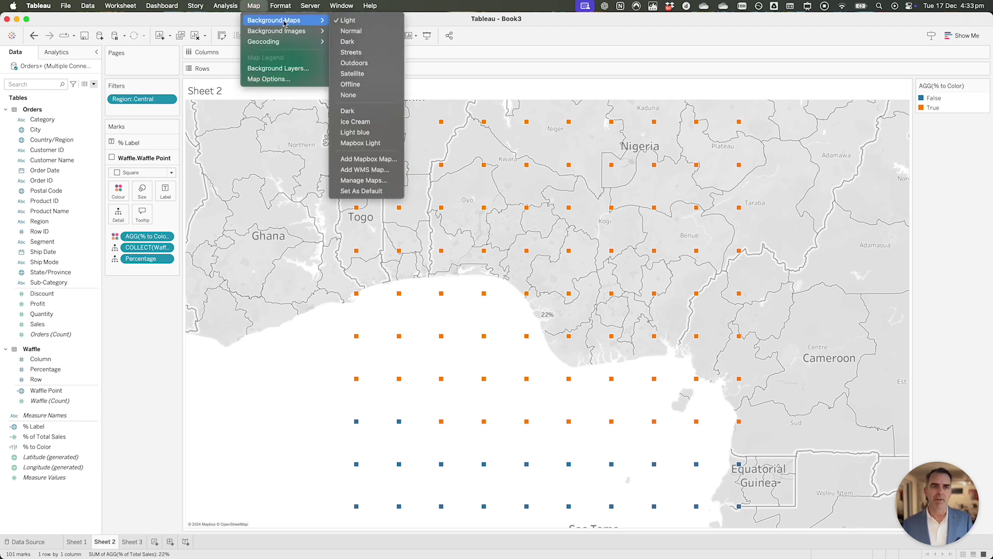
click(370, 96)
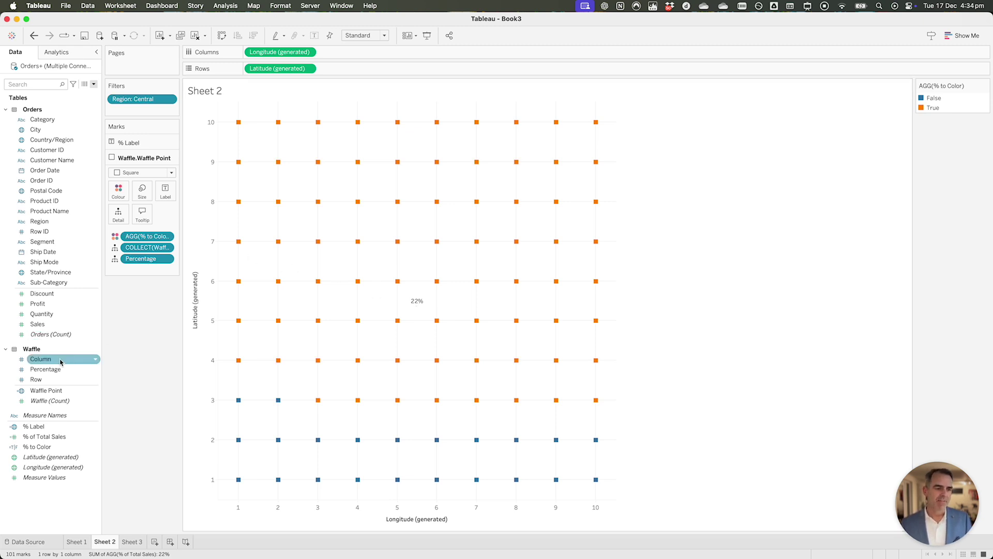
click(50, 391)
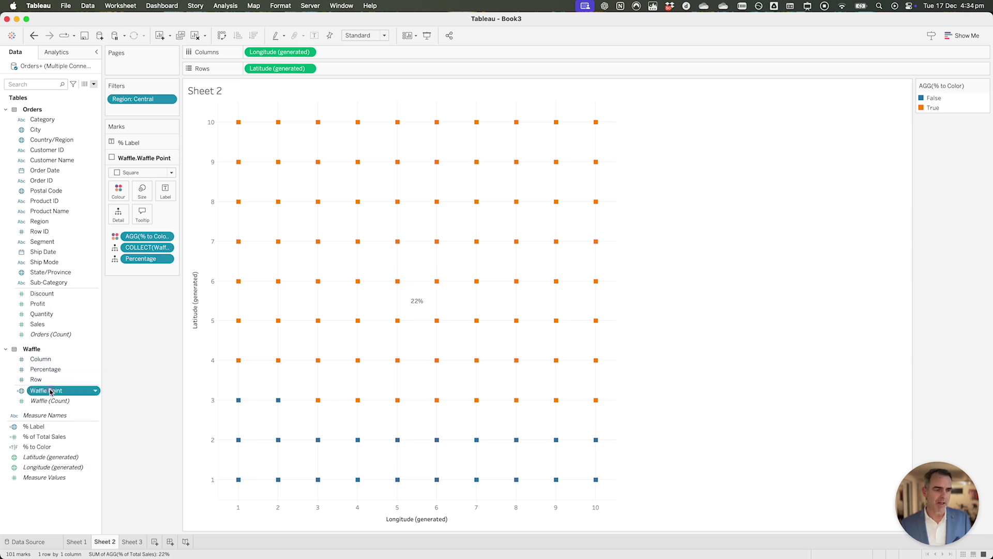
drag(50, 391, 281, 117)
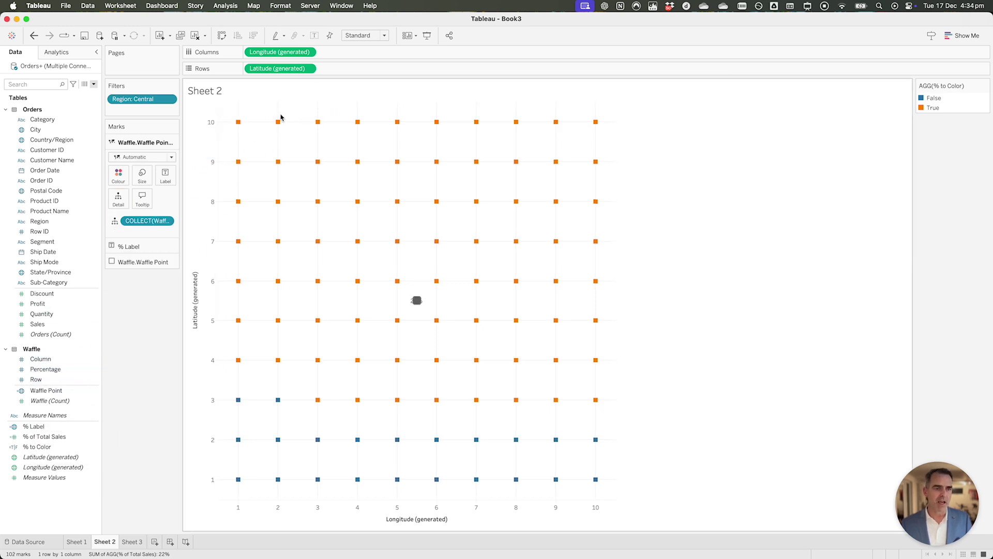
click(127, 157)
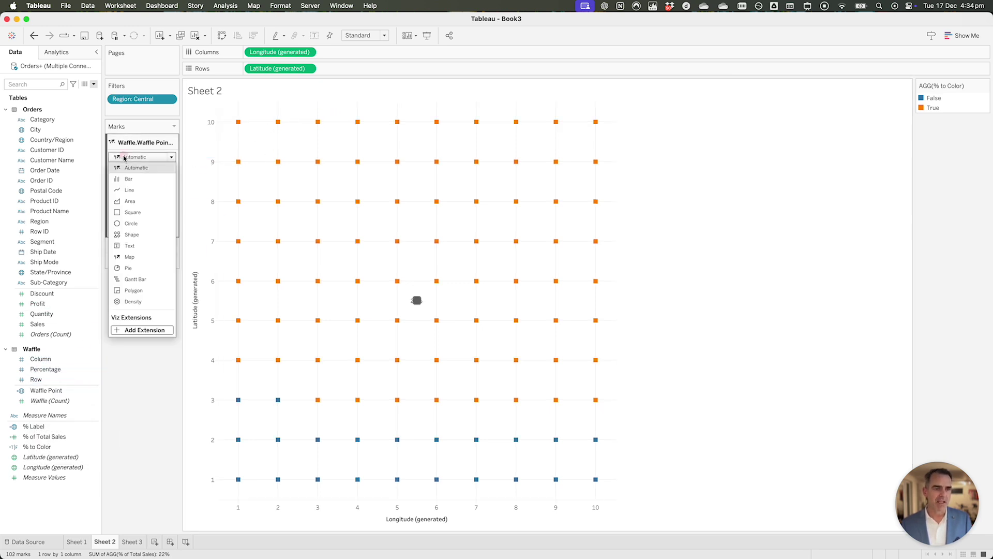
click(129, 224)
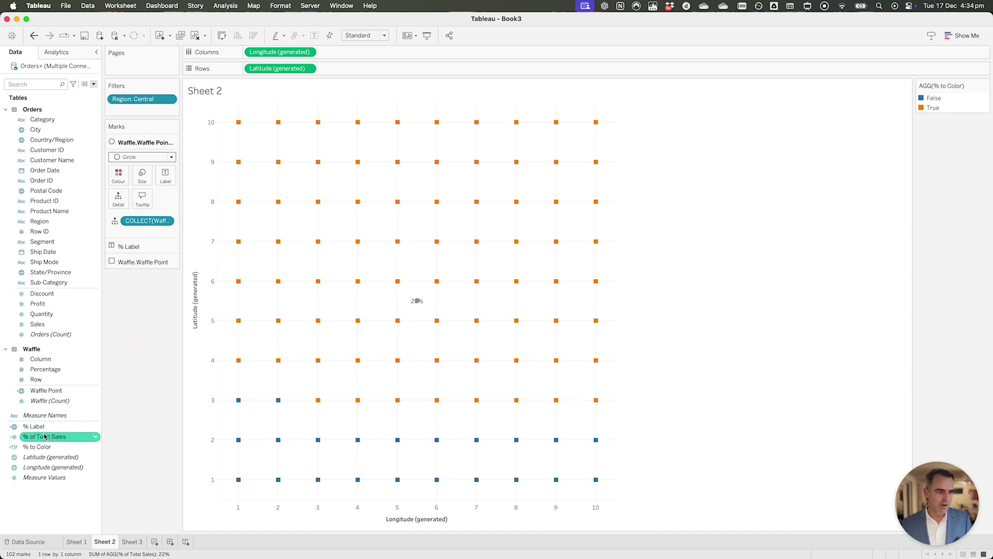
drag(45, 368, 115, 197)
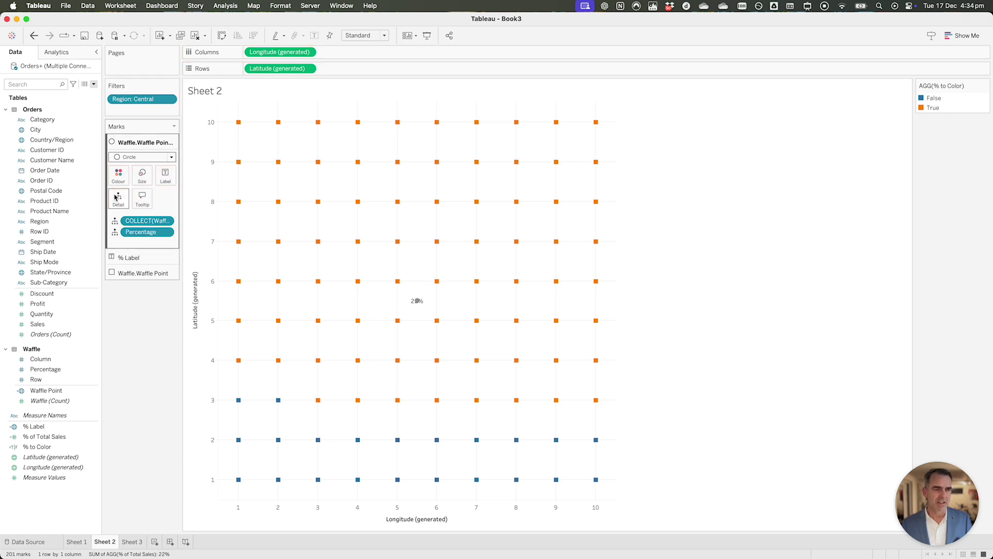
click(142, 175)
drag(161, 193, 184, 190)
drag(147, 143, 145, 275)
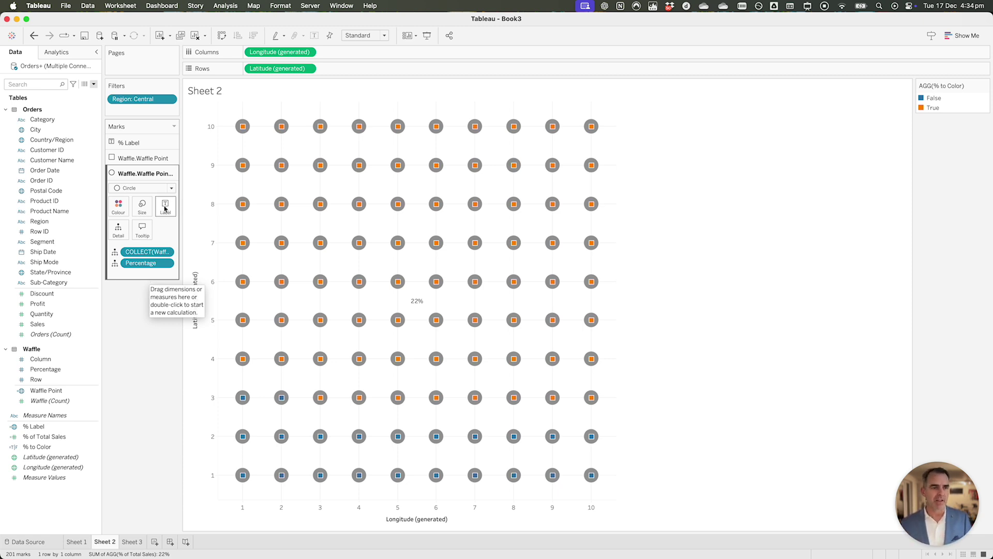
click(171, 173)
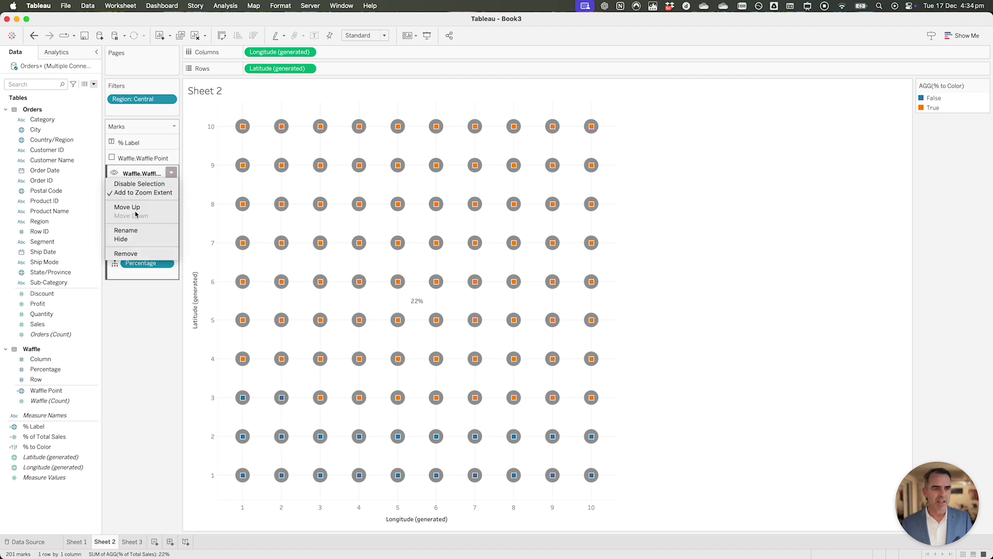
click(125, 253)
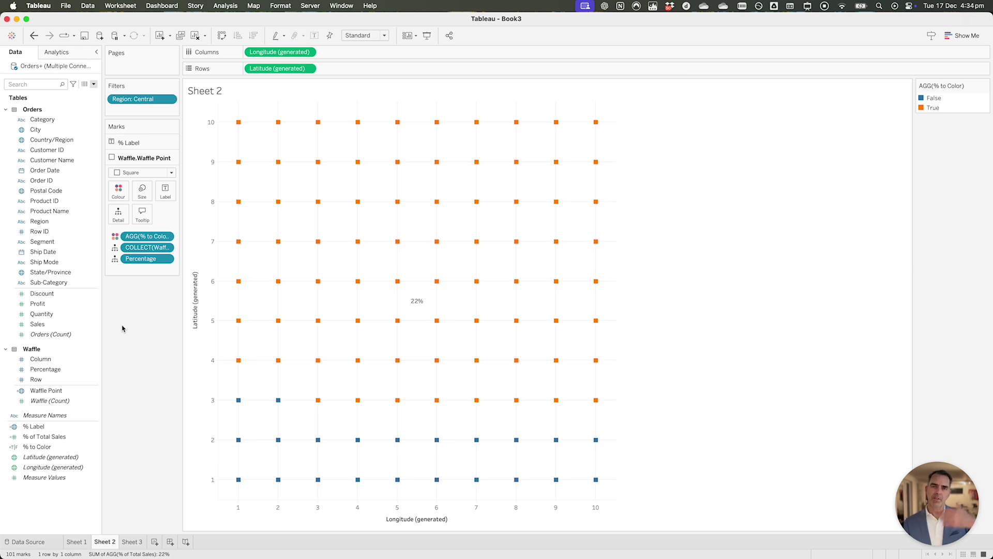
- Tick Reversed on the Latitude axis scale so the blue squares fill the top rows
right_click(203, 257)
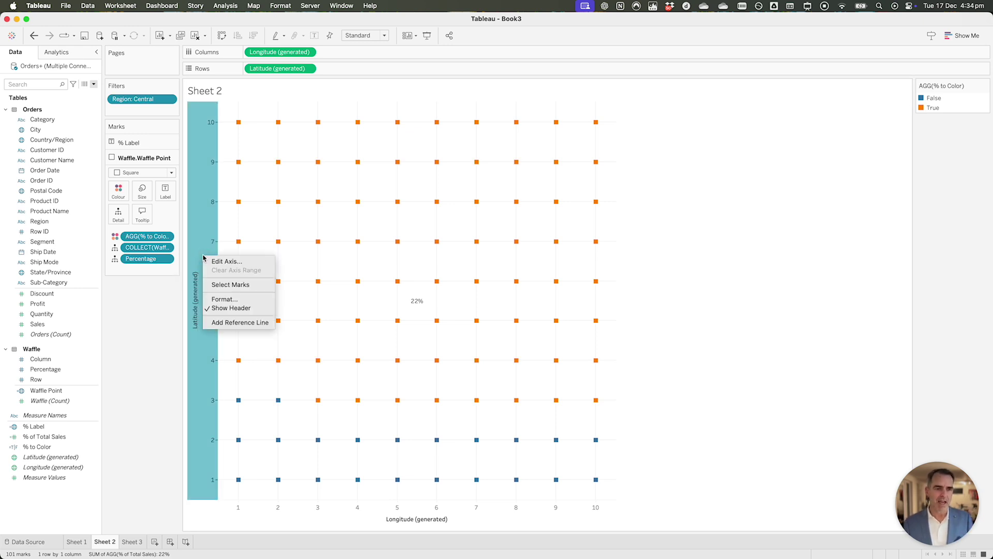
click(229, 261)
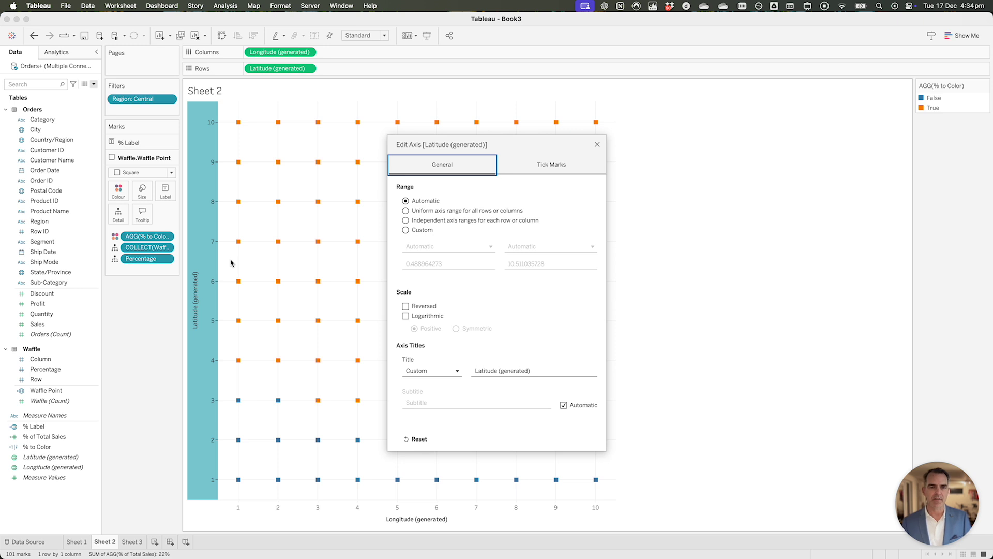
click(405, 306)
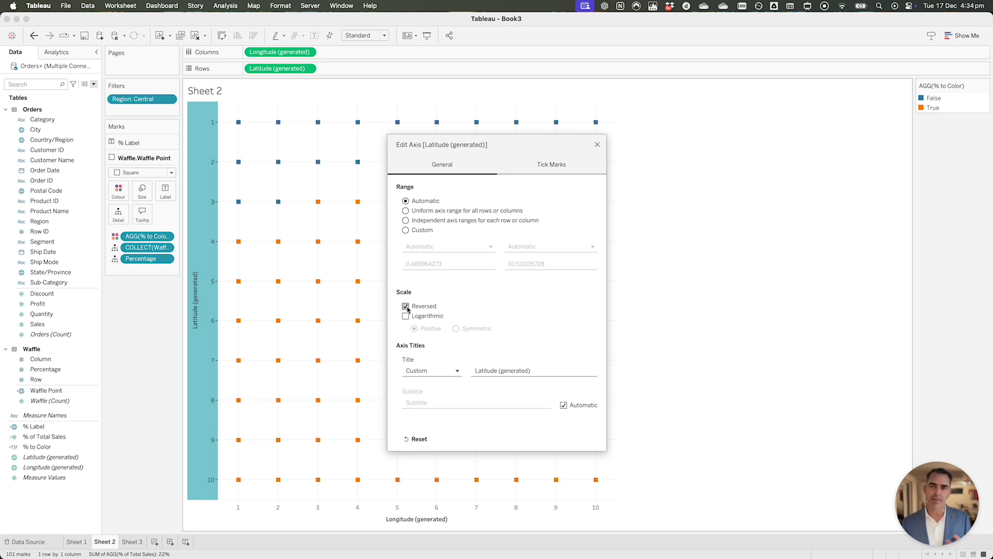
click(597, 145)
- Turn off Show Header for both the Latitude and Longitude axes
right_click(199, 242)
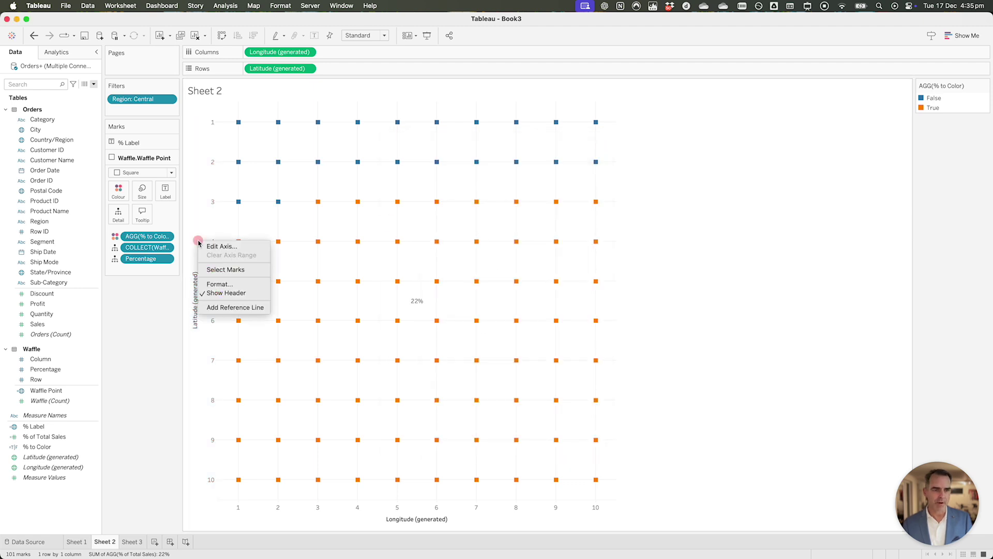
click(220, 293)
right_click(299, 520)
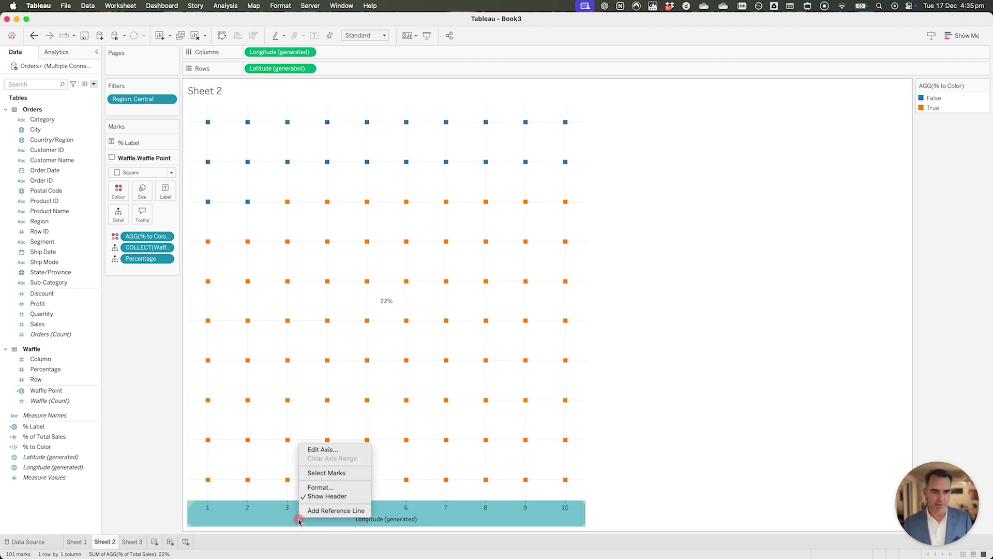
click(314, 496)
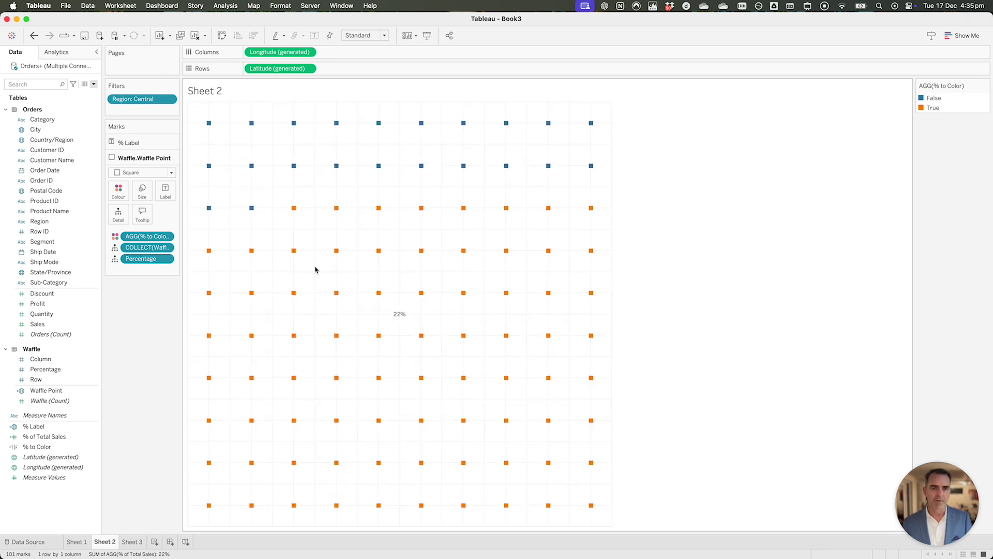
right_click(313, 142)
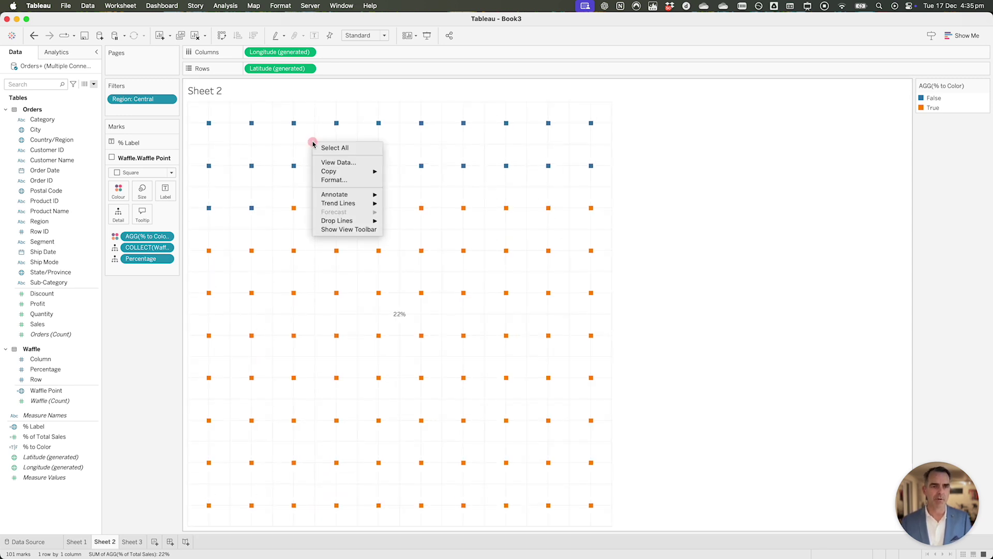
- Set grid lines and axis rulers to None in the Format Lines settings
click(326, 180)
click(59, 68)
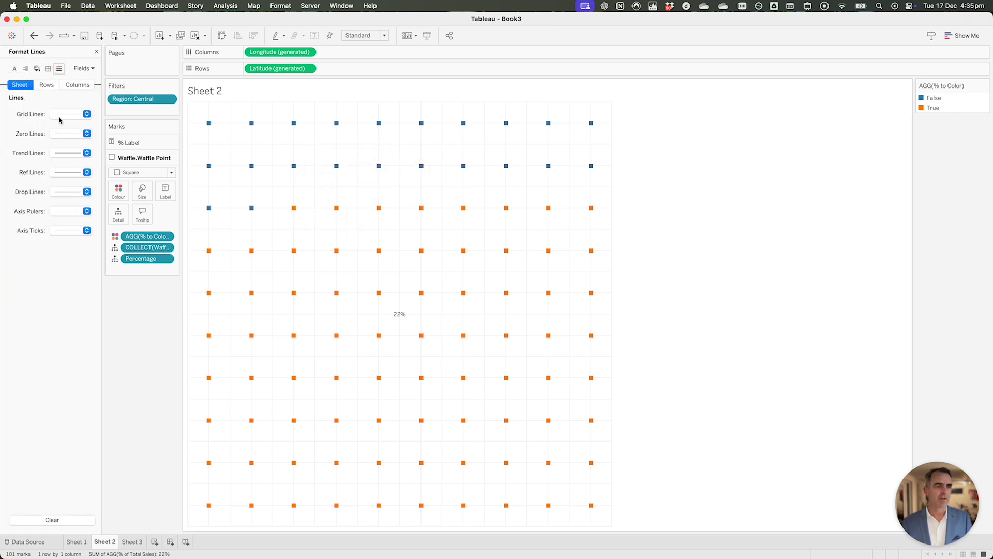
click(58, 115)
click(60, 120)
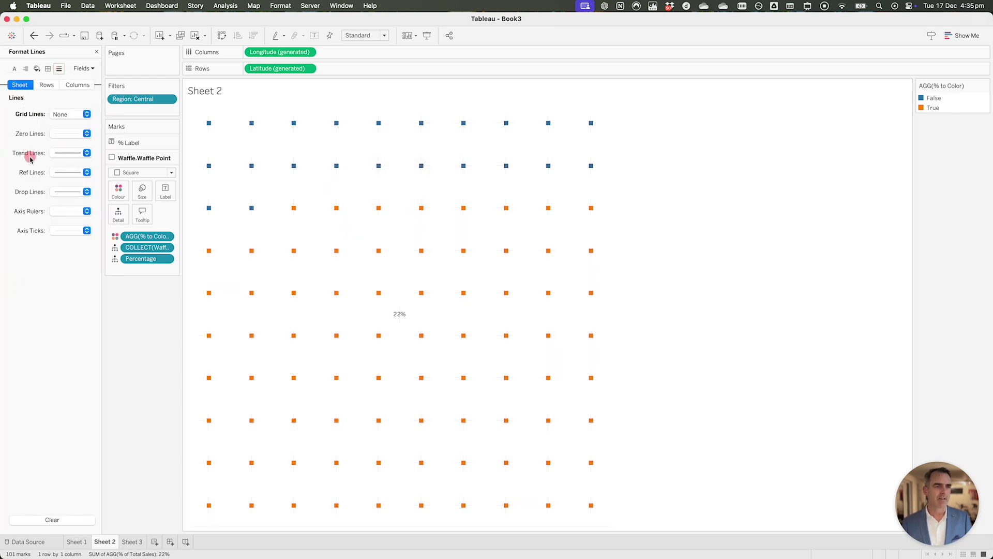
click(65, 211)
click(67, 218)
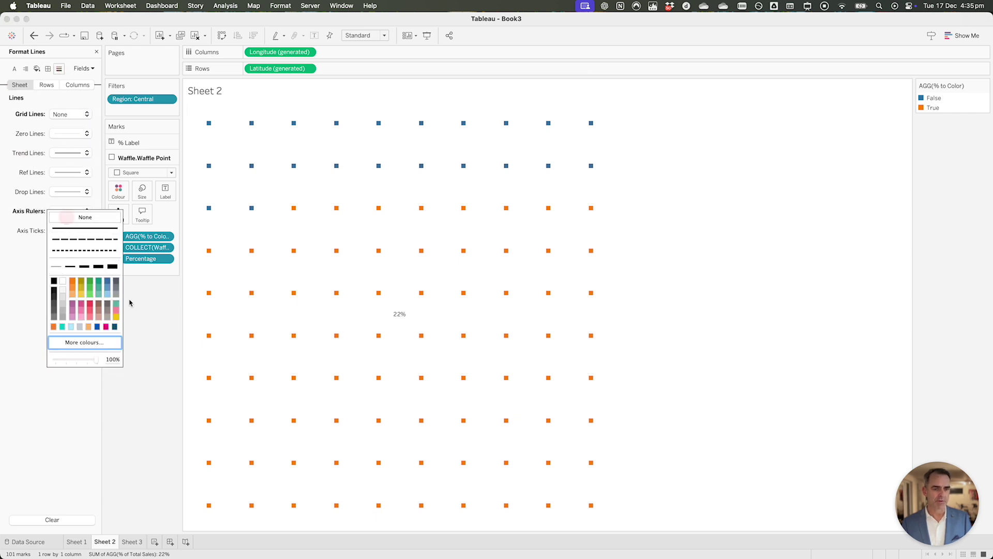
- Drag the Waffle Point size slider right to enlarge the waffle squares
click(141, 191)
click(162, 203)
drag(162, 203, 179, 206)
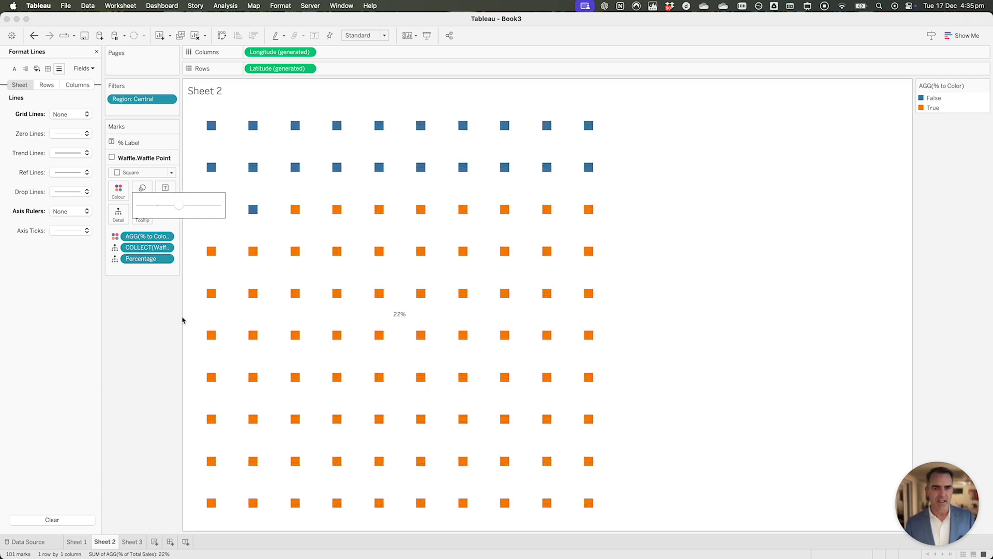
click(128, 143)
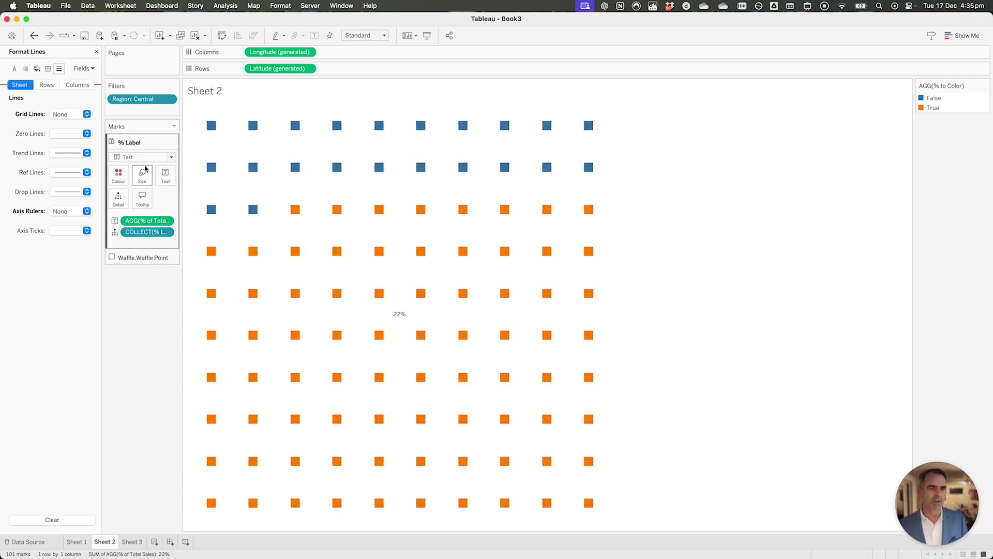
- Edit the % Label text to 36-point bold, apply it, and close the Format Lines pane
click(165, 173)
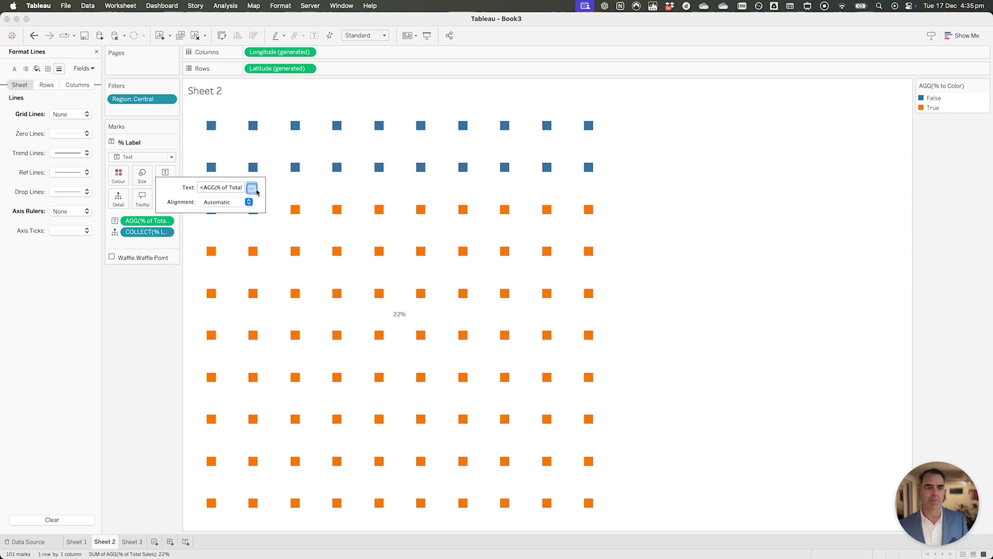
click(252, 188)
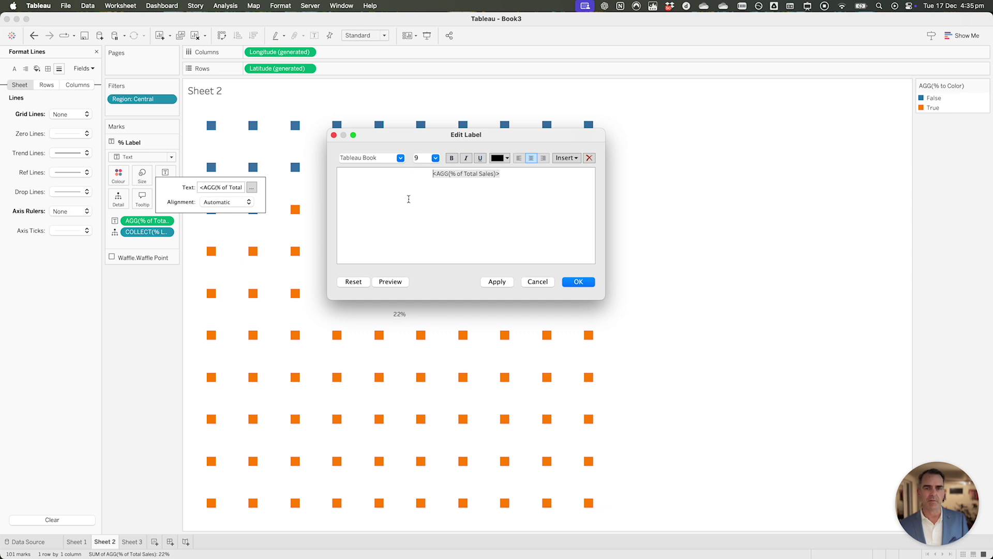
double_click(466, 173)
click(435, 158)
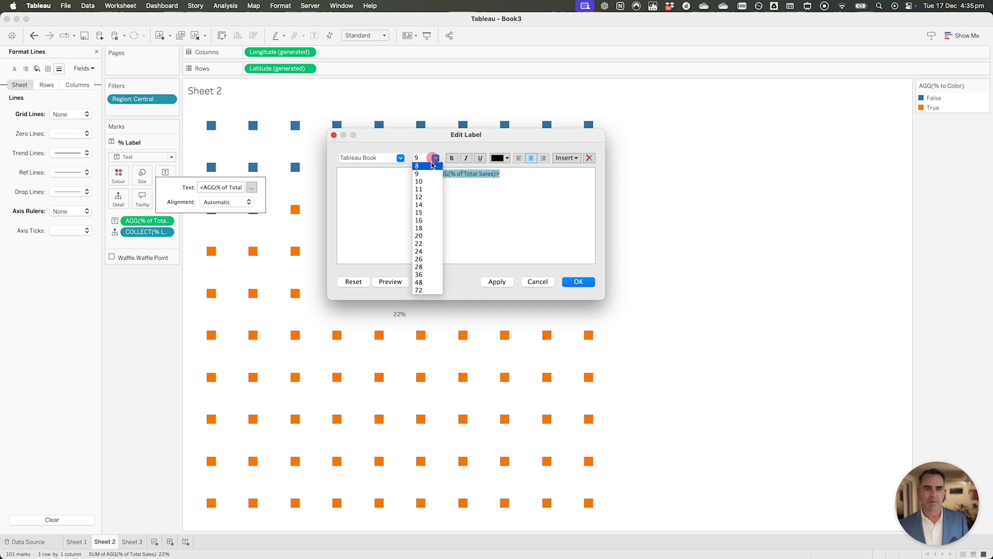
click(426, 274)
click(452, 158)
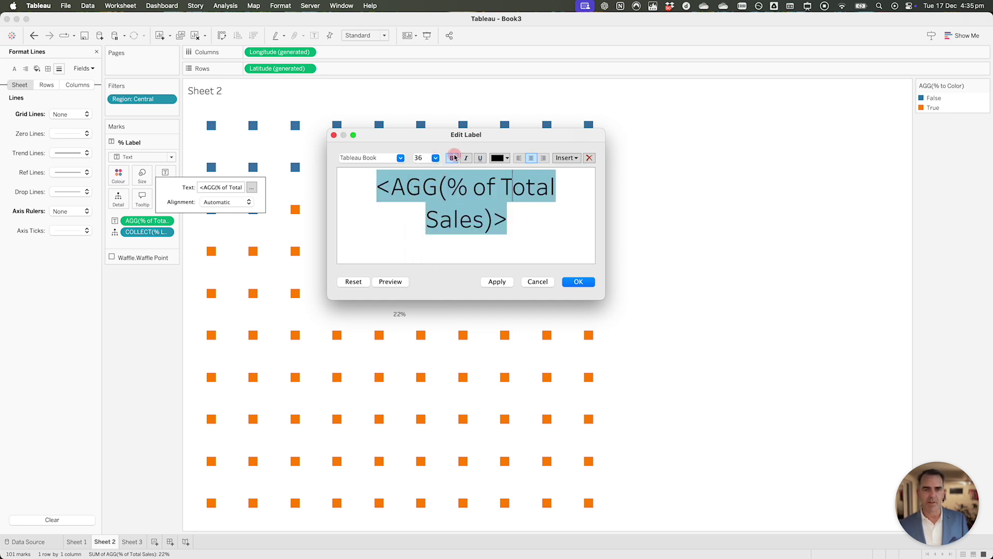
click(498, 282)
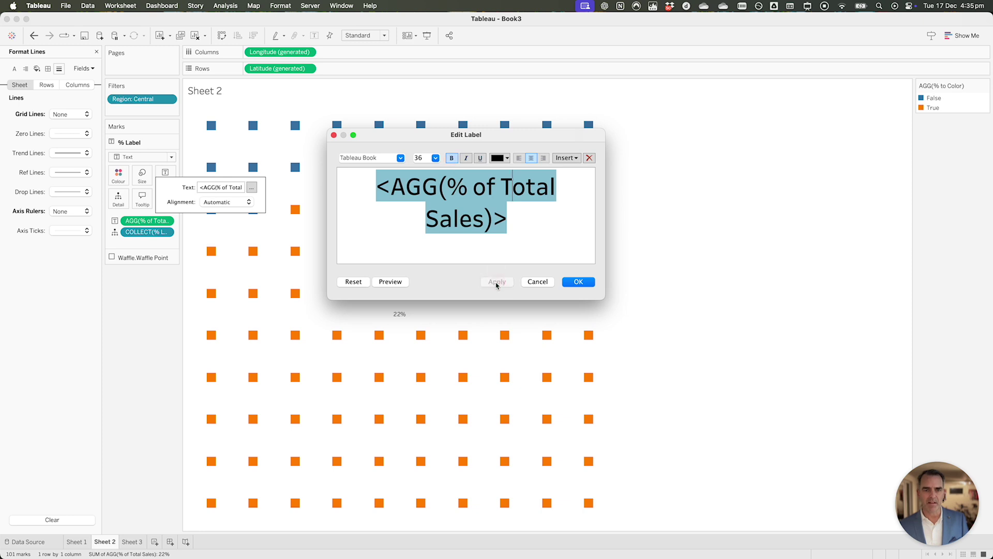
click(578, 282)
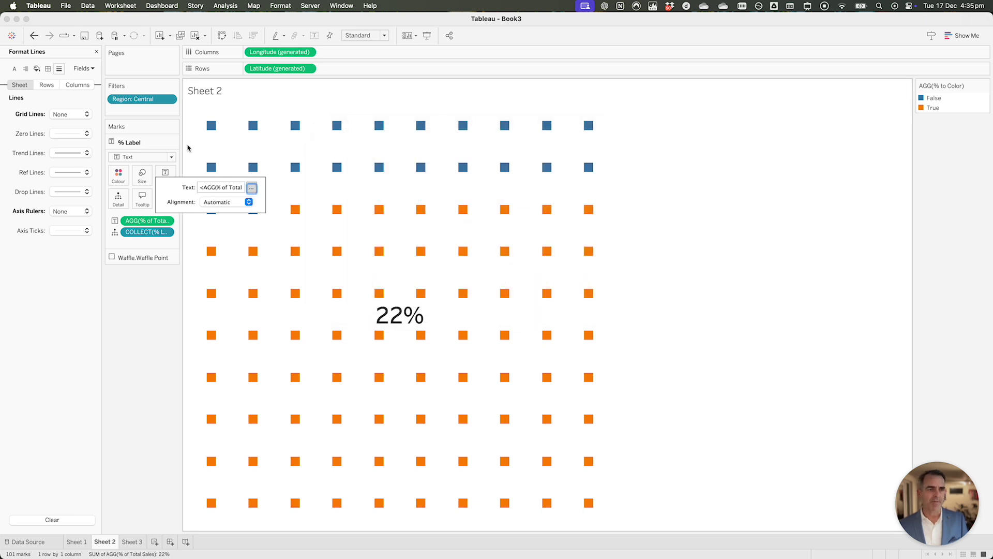
click(97, 52)
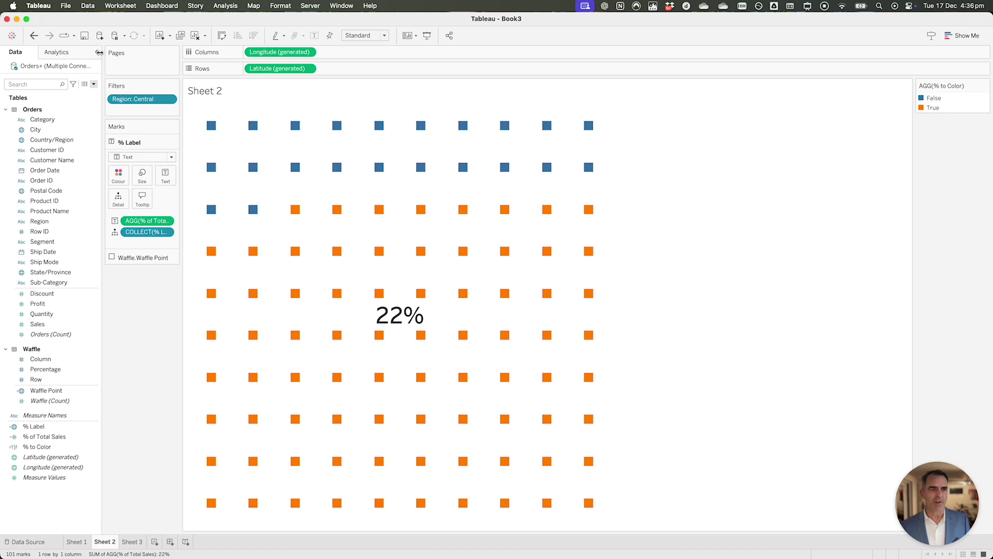
- Move the Region filter pill onto Columns, giving Central 22%, East 30%, South 17%, West 32% waffles
drag(133, 99, 318, 134)
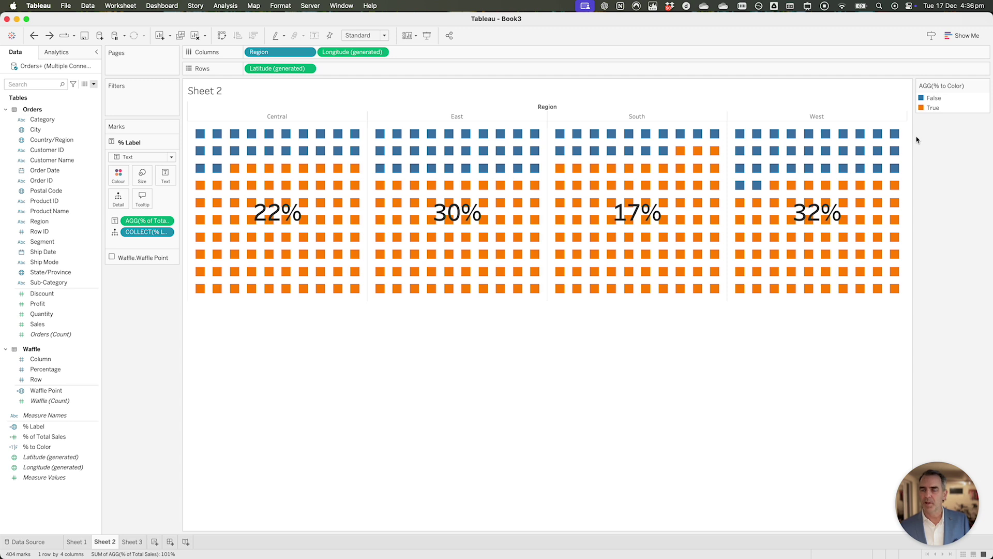
- Recolour the True squares light grey from the Seattle Greys palette, then start a new dashboard
double_click(952, 102)
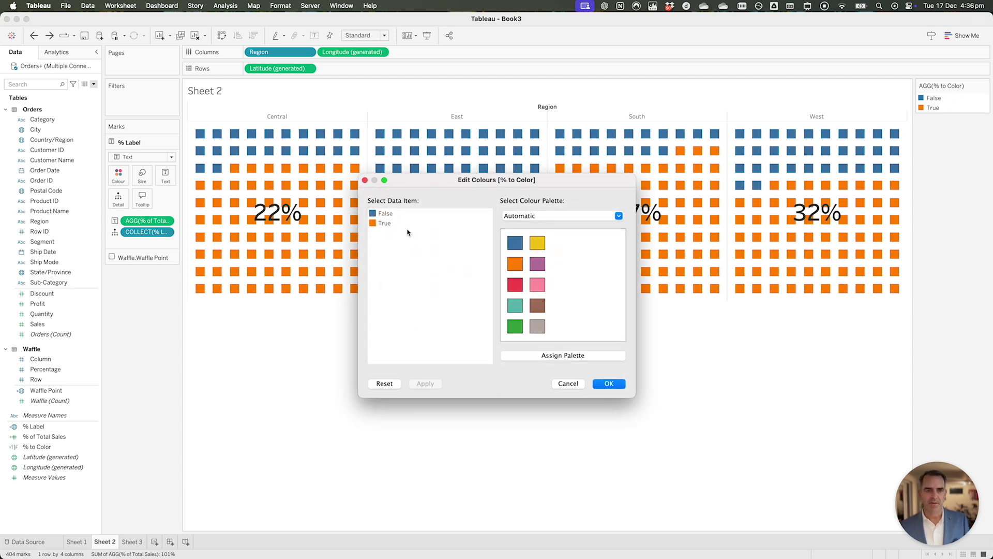
click(530, 215)
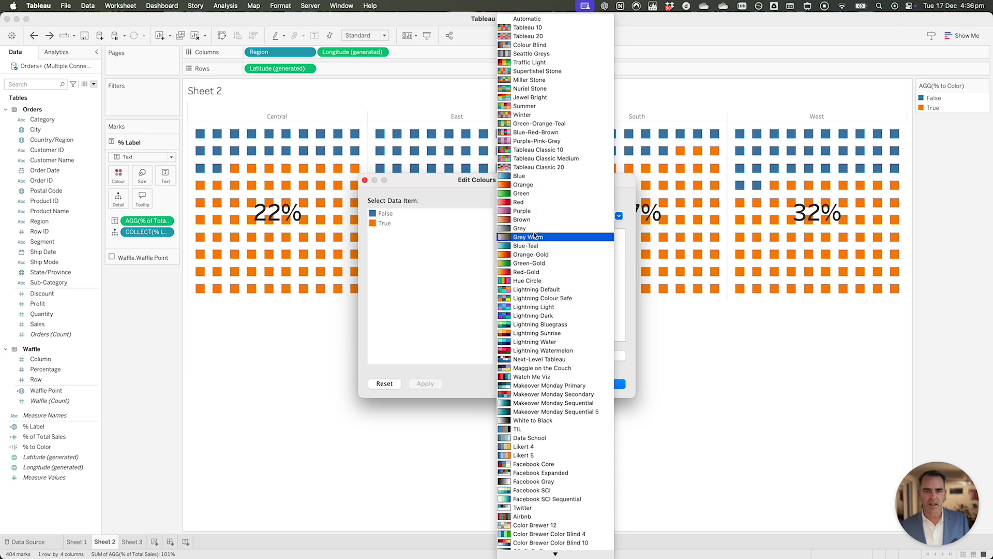
click(535, 56)
click(385, 223)
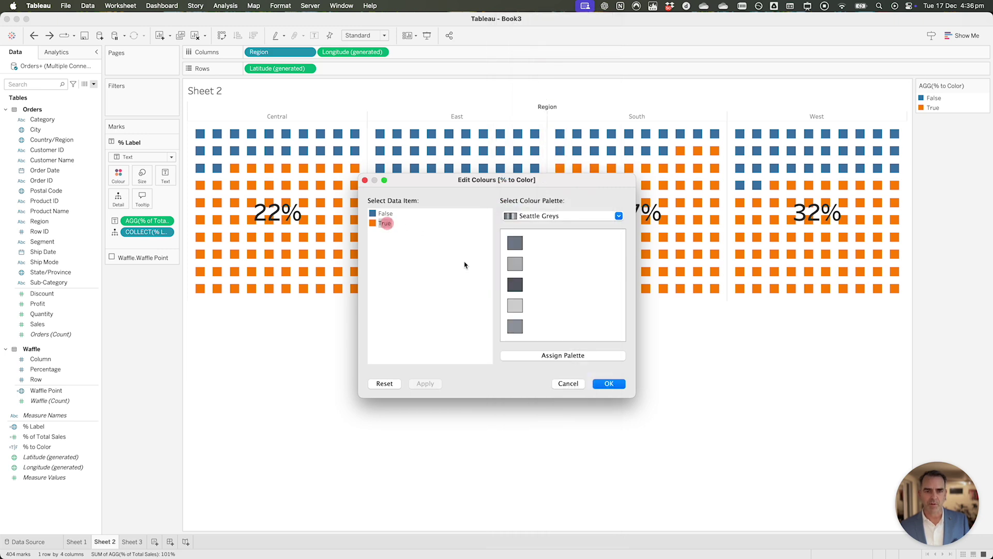
click(514, 306)
click(610, 382)
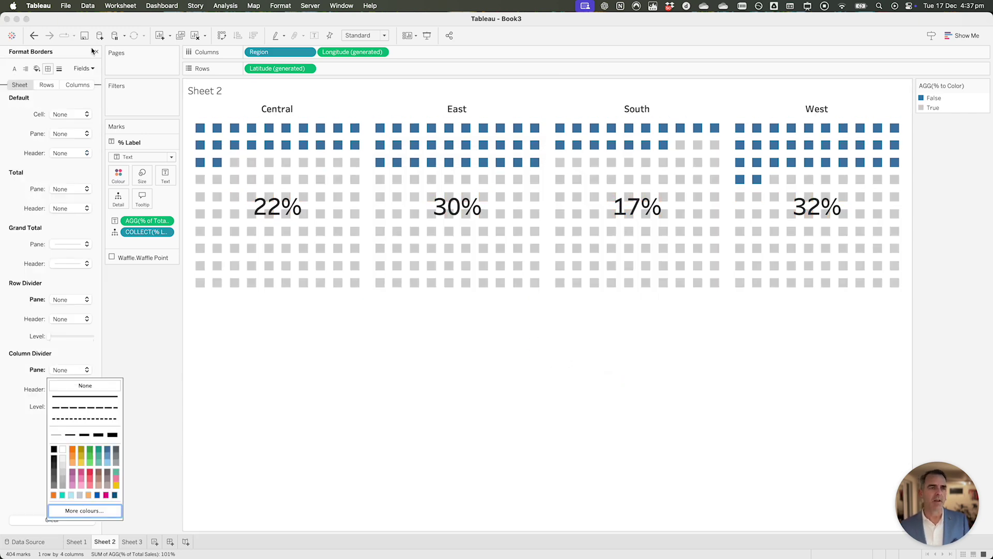
click(95, 52)
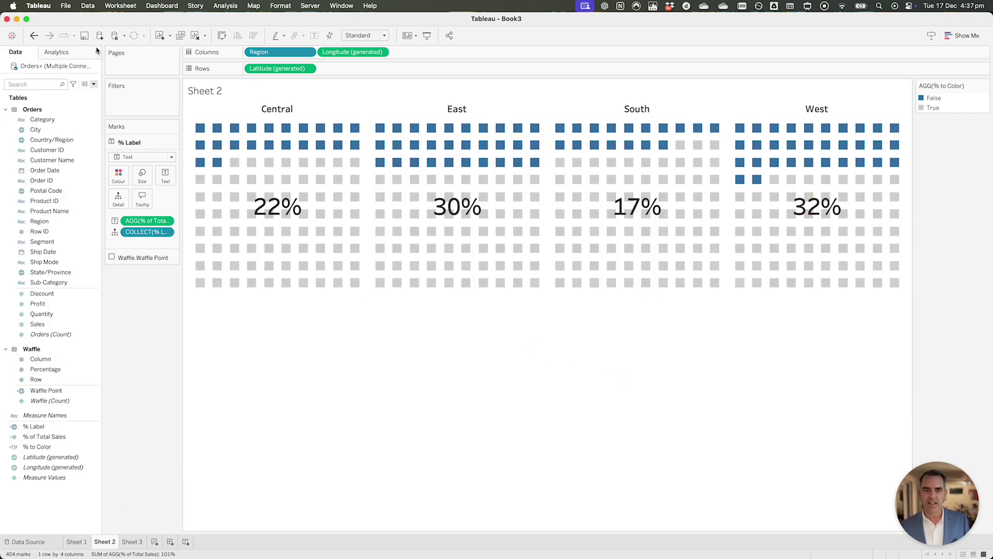
click(173, 543)
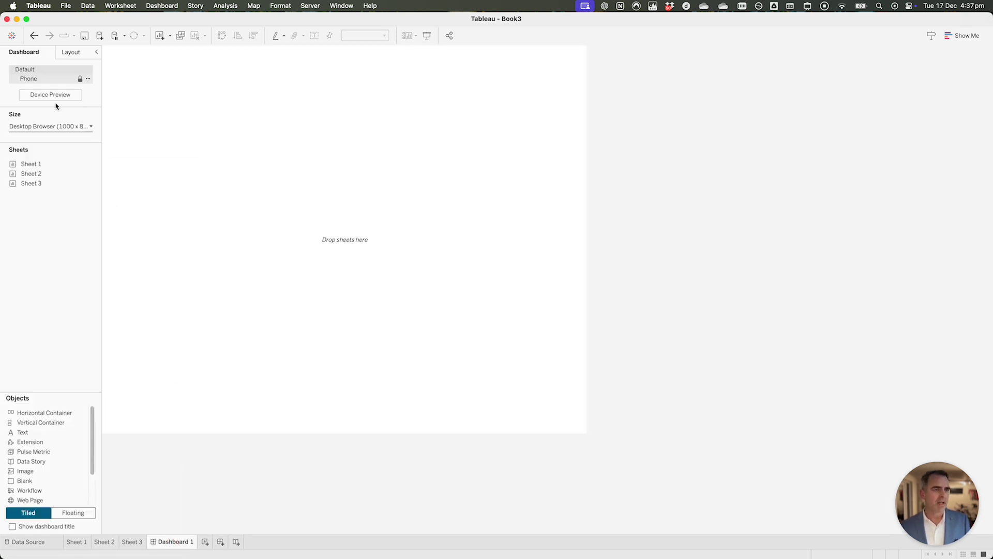
- Place Sheet 2's four regional waffles on Dashboard 1 and delete the colour legend container
mouse_move(32, 177)
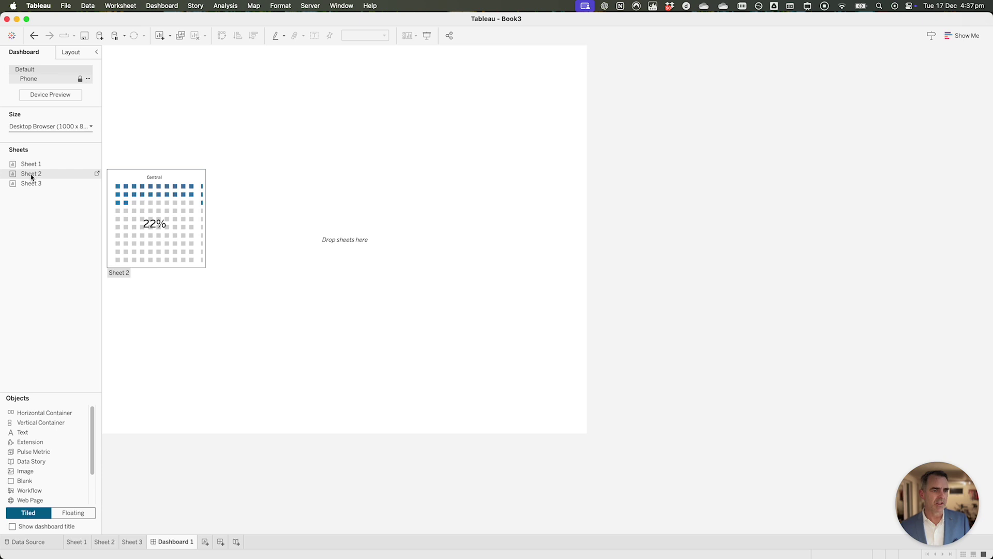
drag(31, 177, 205, 158)
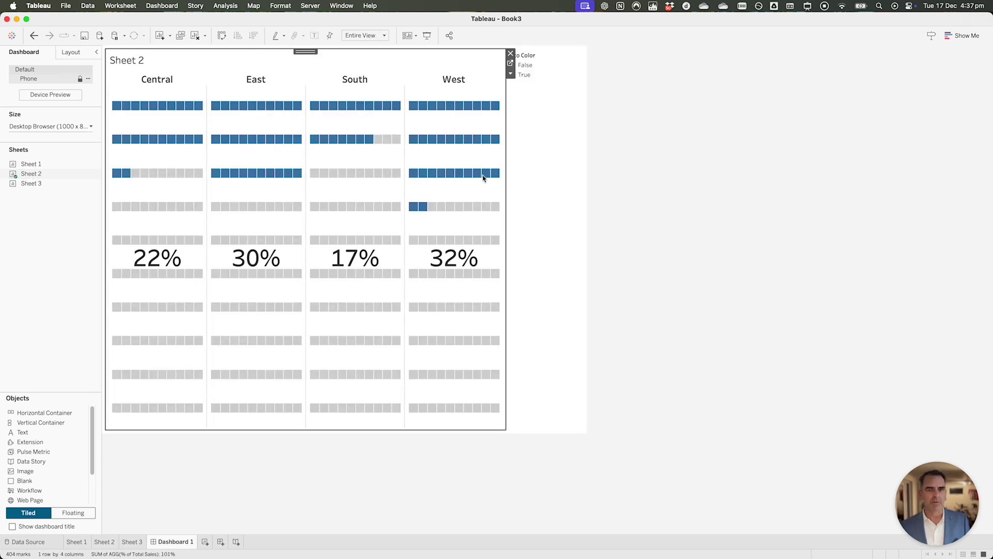
click(538, 170)
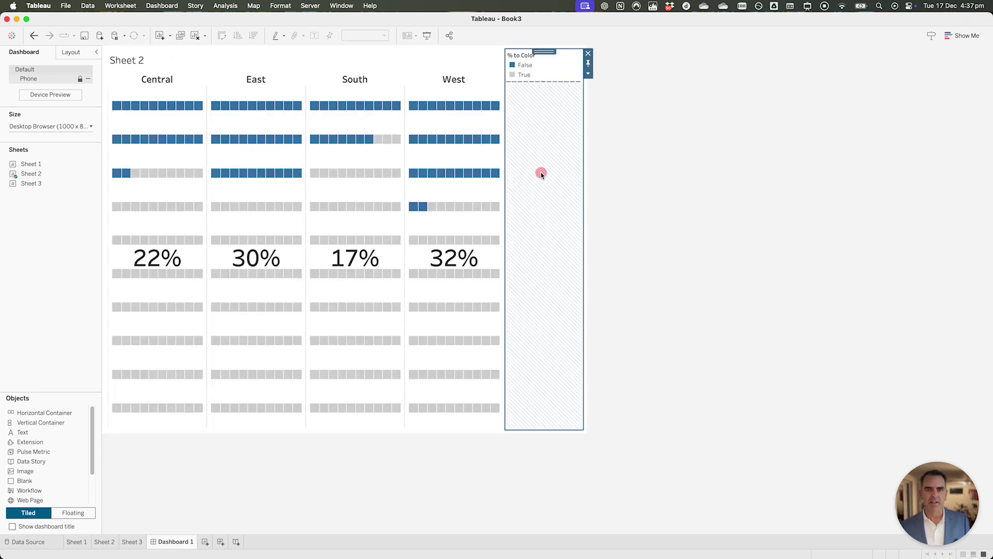
click(588, 53)
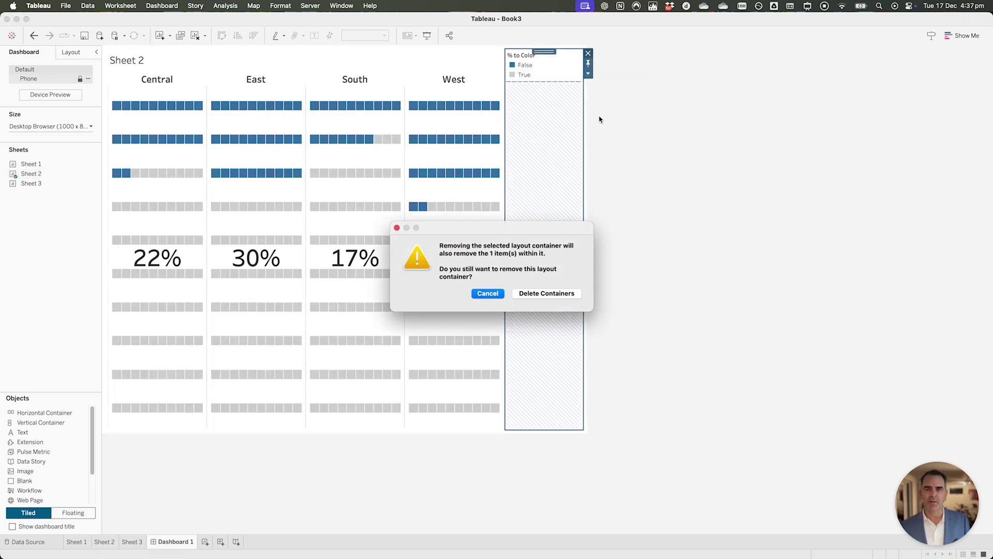
click(535, 293)
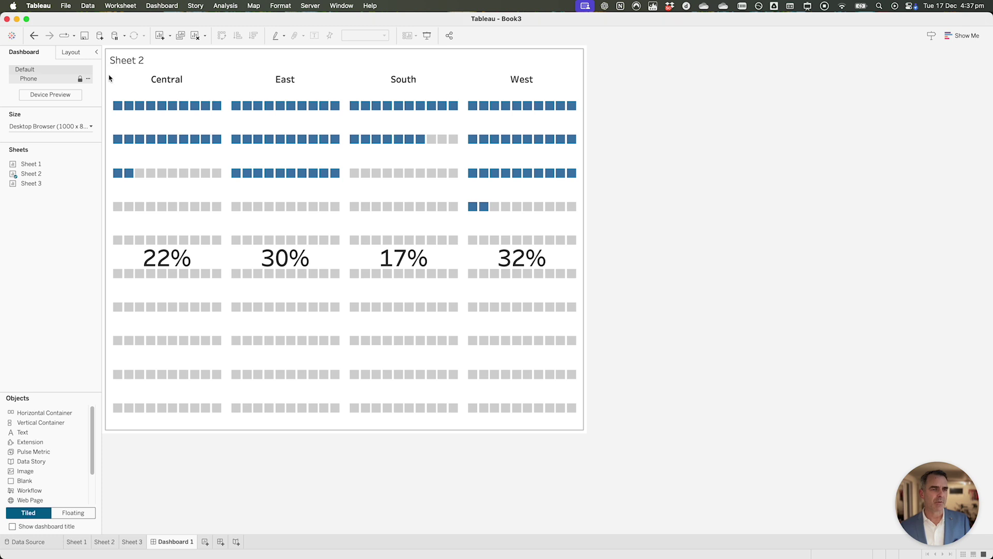
- Give Dashboard 1 a custom size of 1000 px width and 350 px height
click(53, 127)
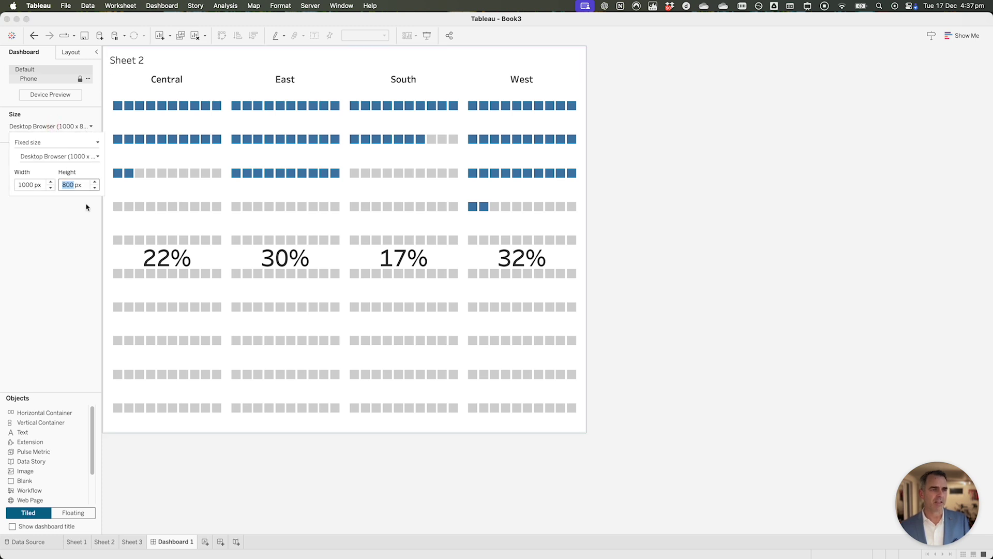
click(95, 188)
click(95, 188)
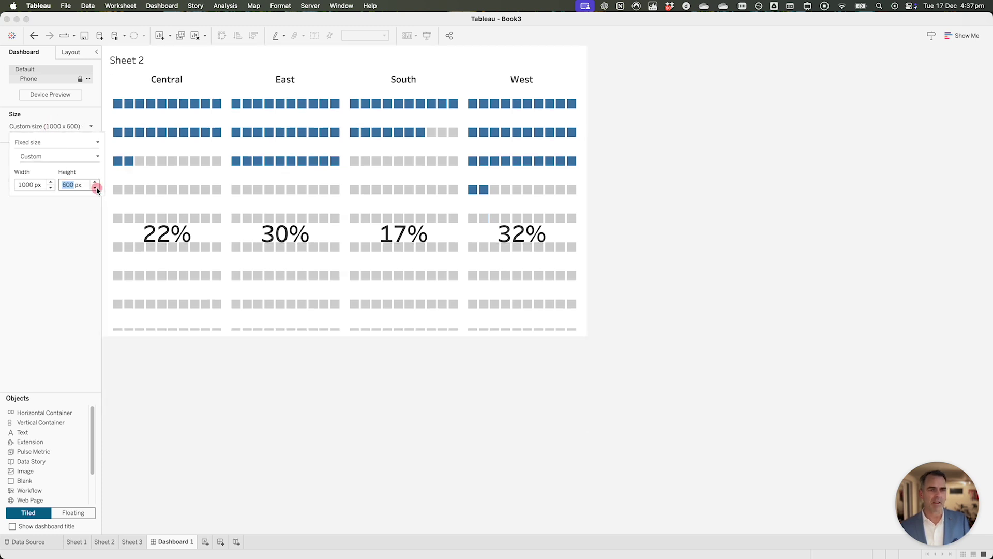
click(96, 188)
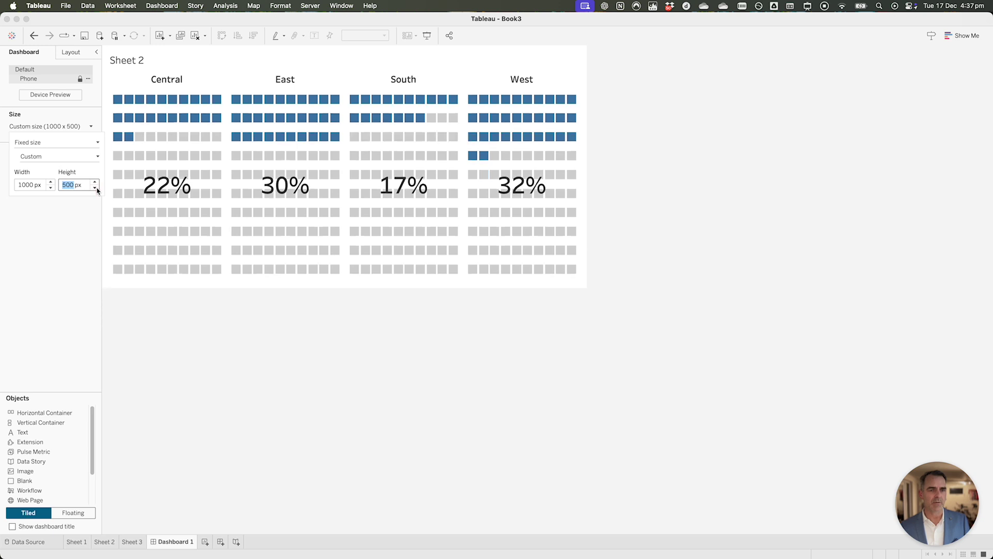
click(96, 188)
click(96, 188)
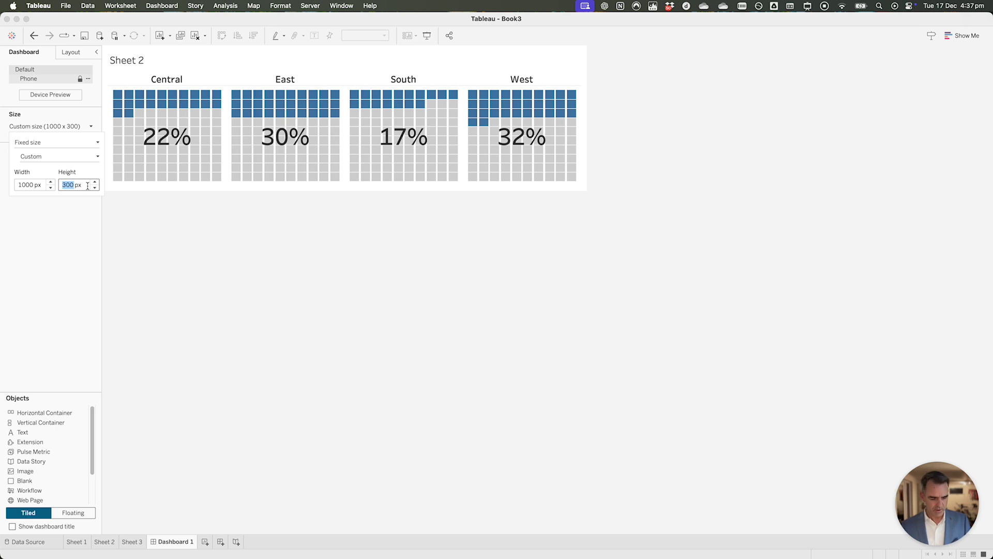
text(350)
key(Return)
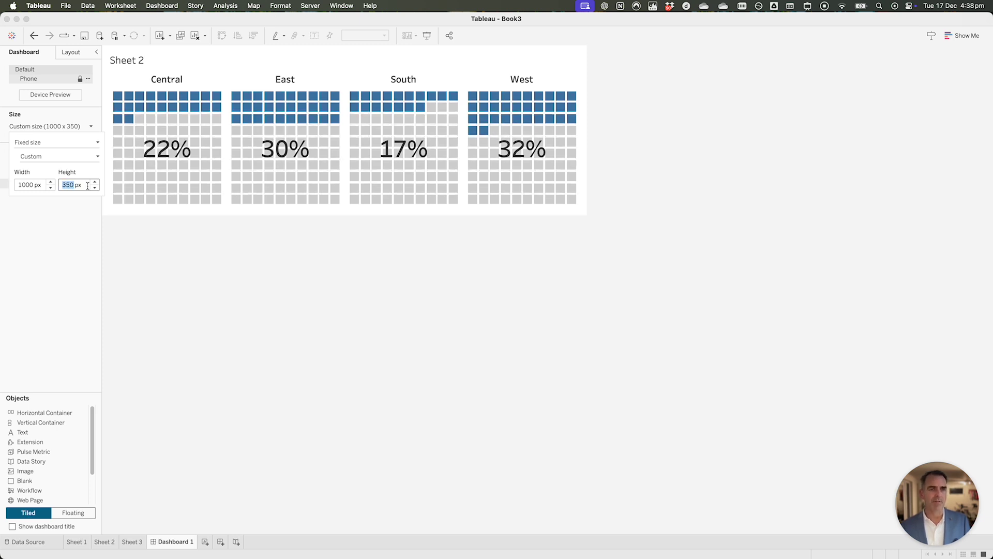
click(408, 347)
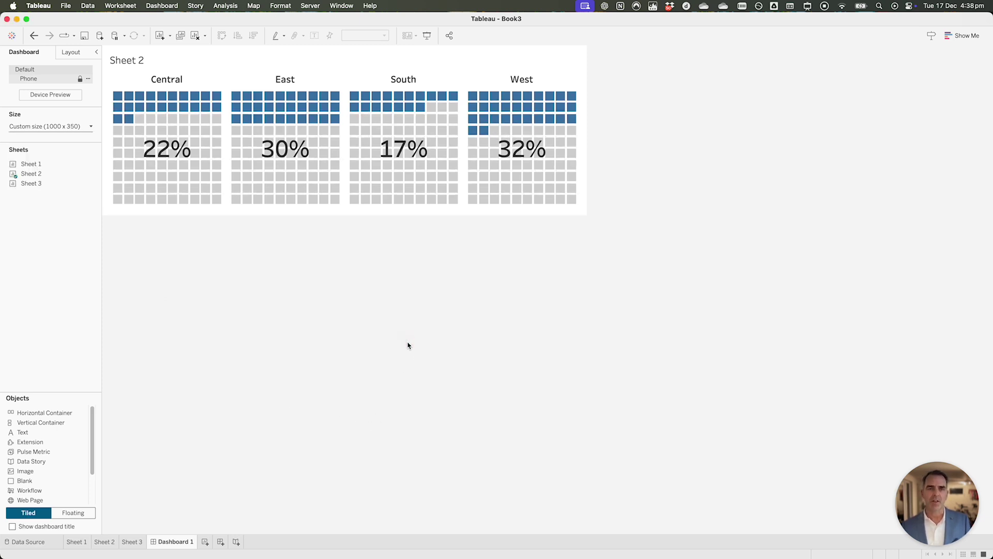